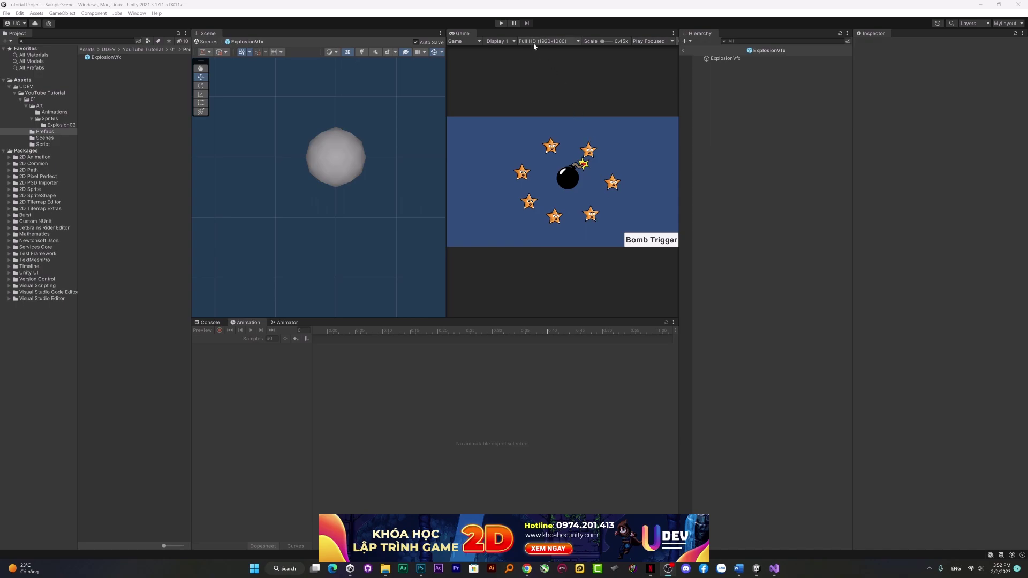
Run the game in a widened Game view and trigger the bomb to destroy every star
key(ctrl+p)
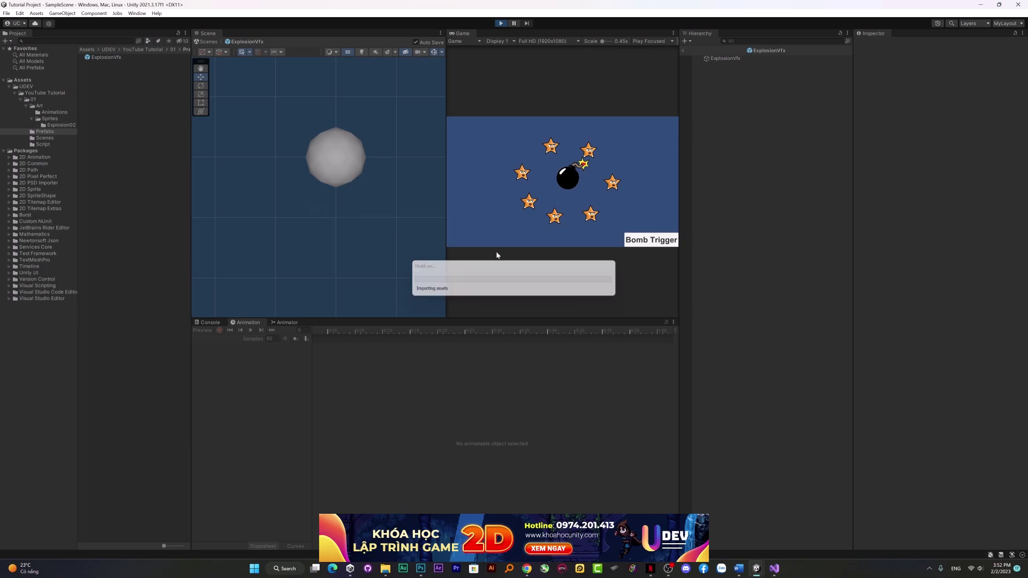
drag(445, 251, 335, 271)
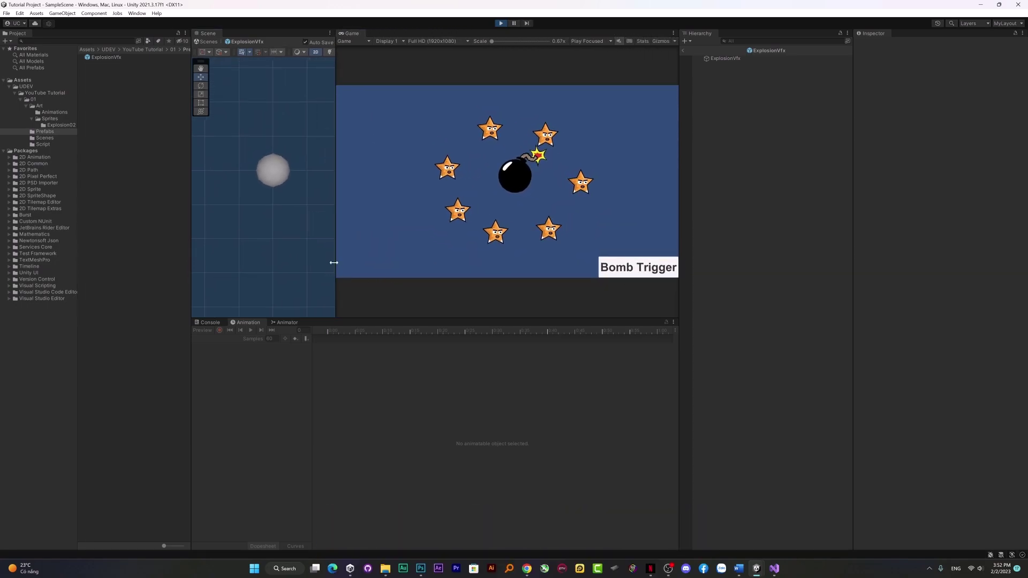
drag(335, 263, 311, 266)
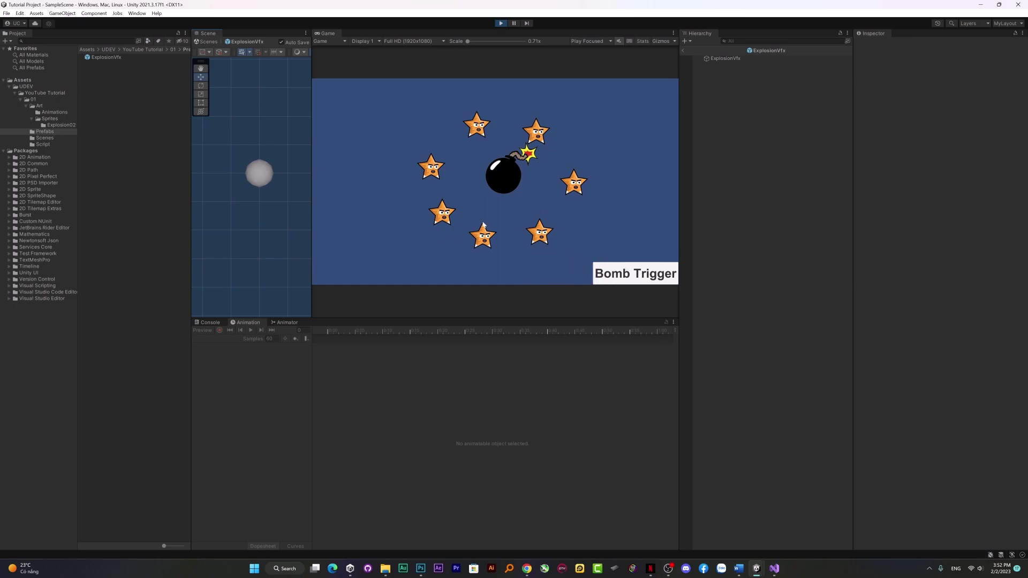
click(635, 267)
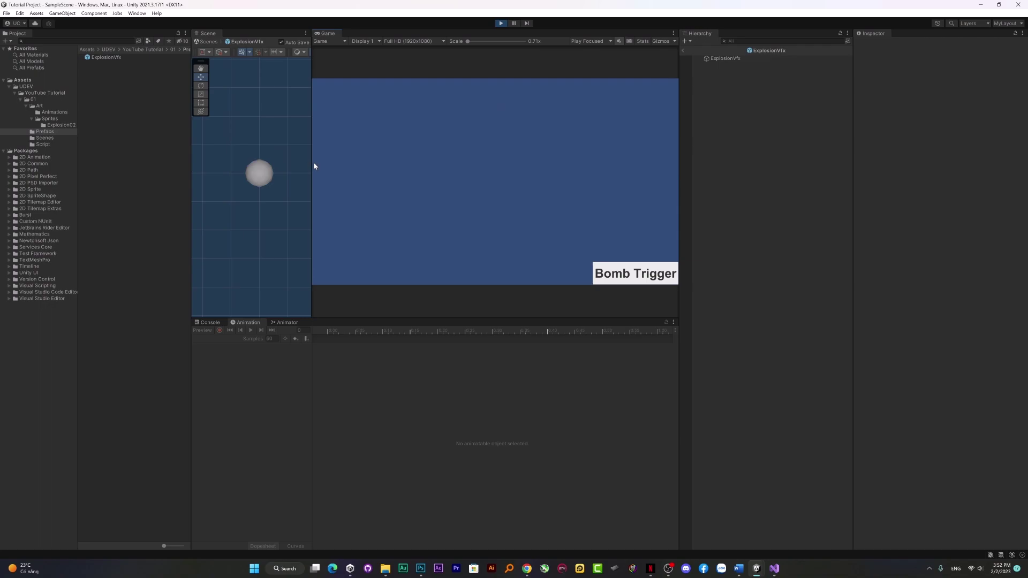
drag(312, 162, 429, 174)
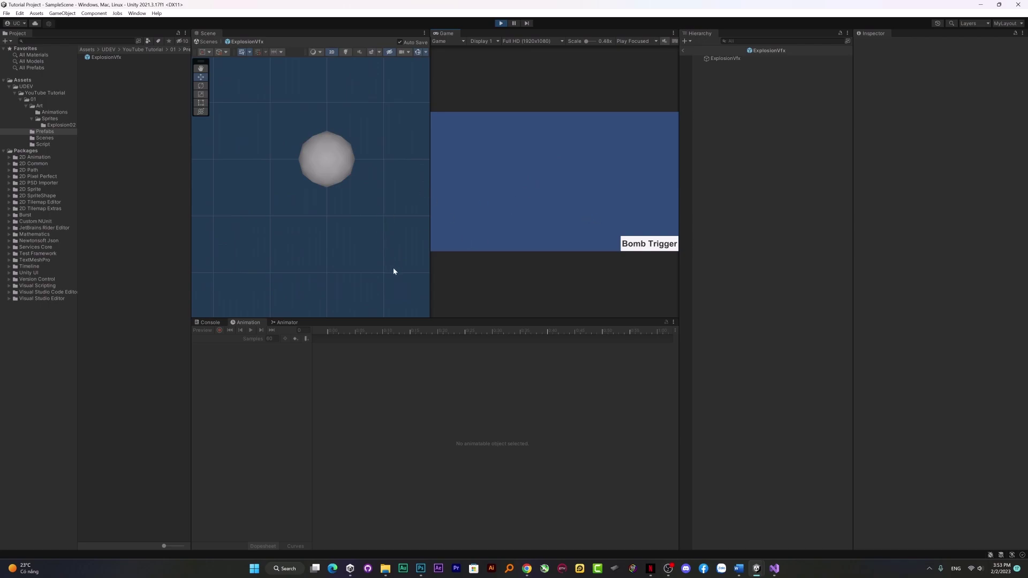
Exit Play mode to restore the bomb and stars, then list the Script folder's scripts
click(499, 25)
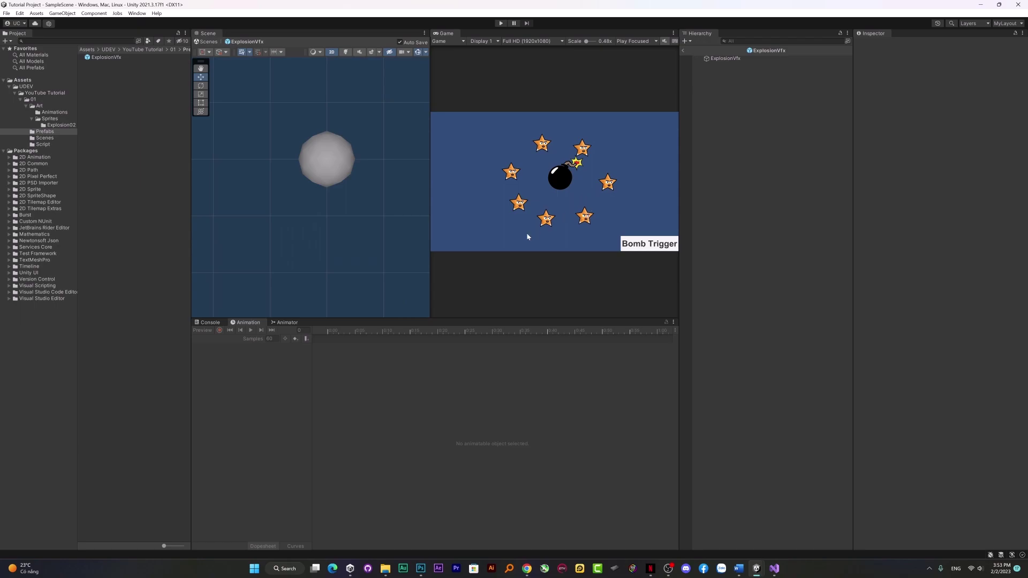
click(50, 145)
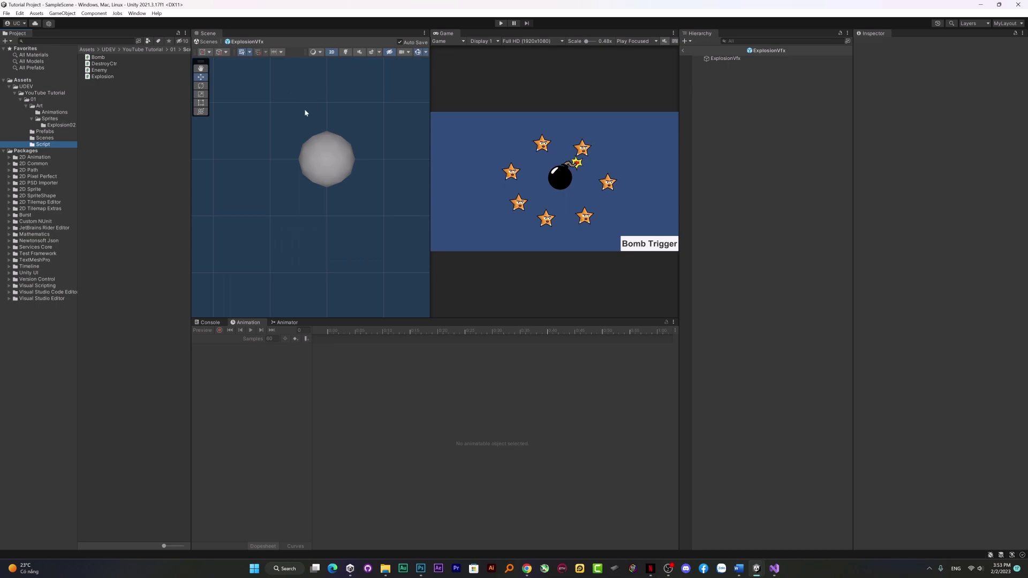
Read DestroyCtr, Bomb.cs and Enemy.cs in Visual Studio, then minimise it
double_click(104, 64)
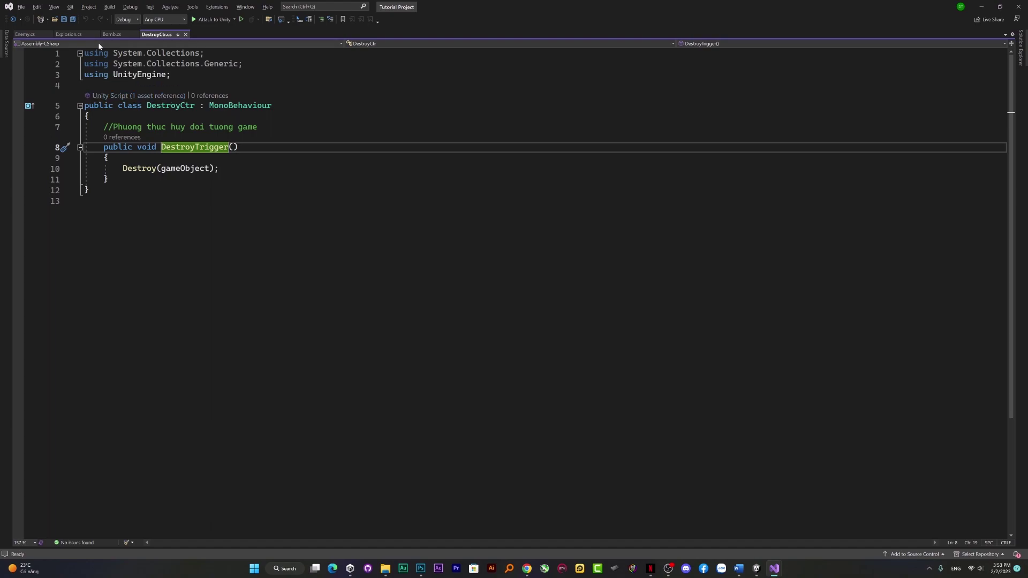
click(112, 33)
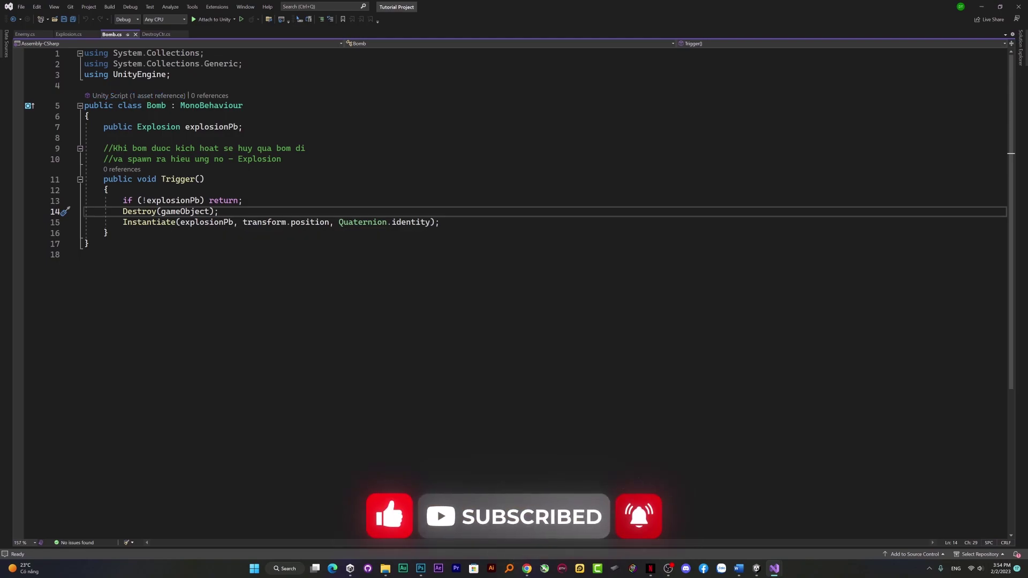
key(ctrl+Tab)
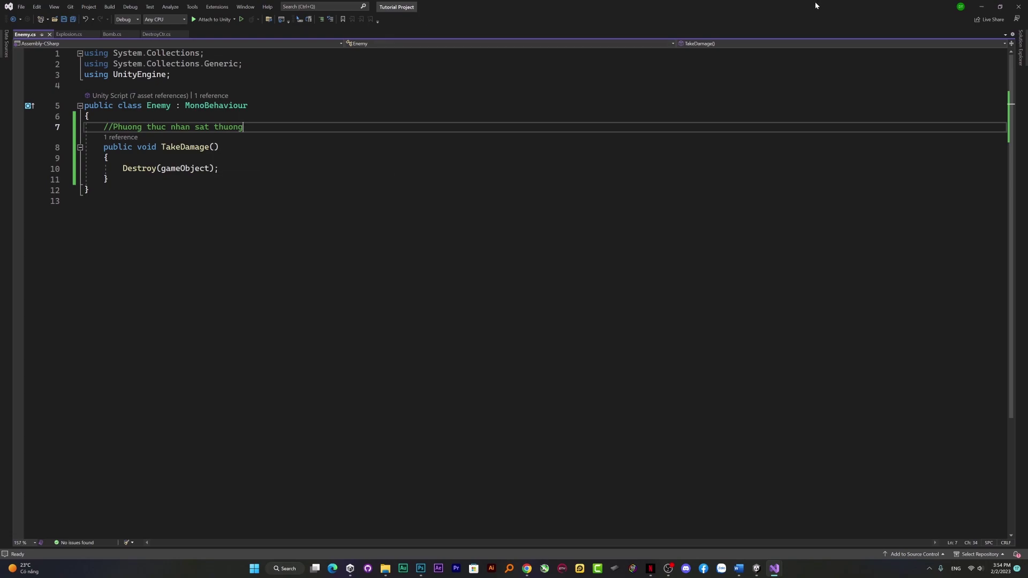
click(981, 6)
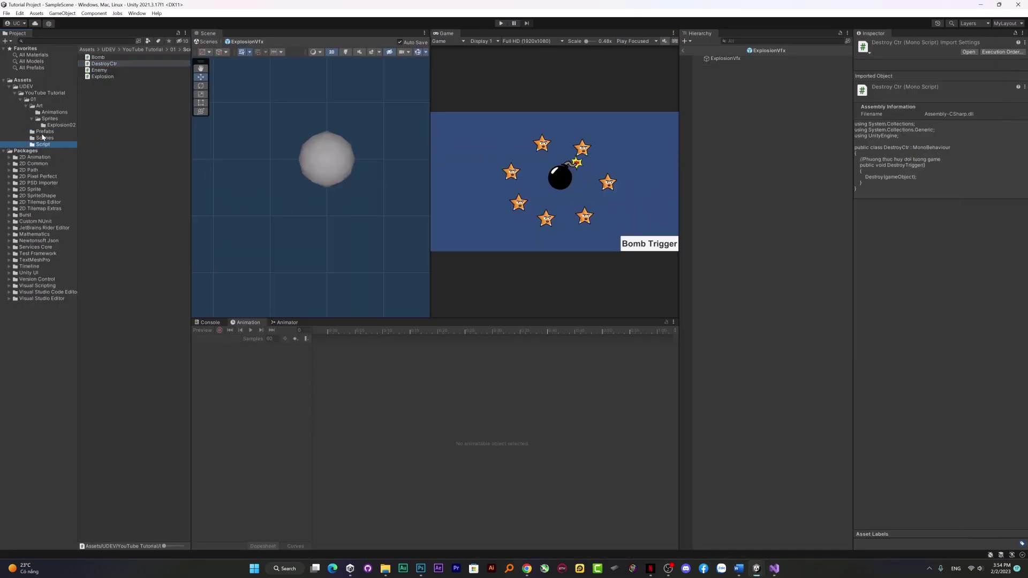
Set the ExplosionVfx prefab's Explosion Radius to 0
click(44, 132)
click(124, 56)
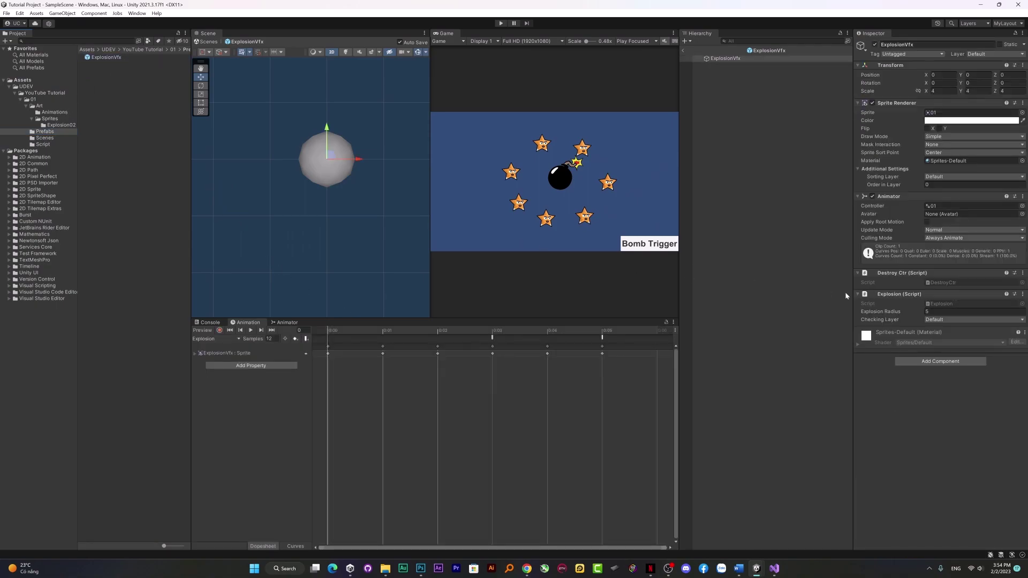
click(942, 311)
text(0)
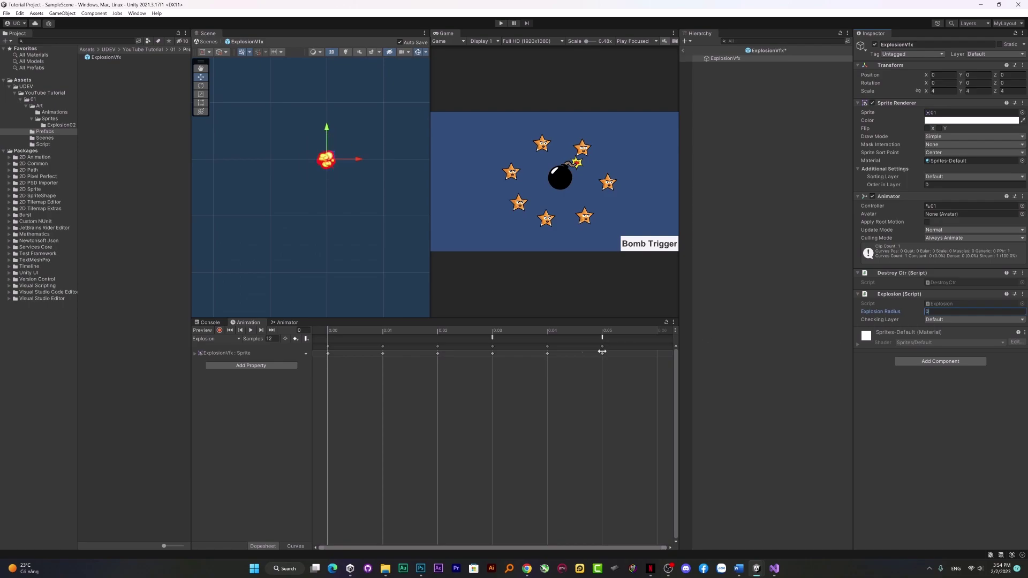
Scrub the Explosion clip and check that its frame-5 event calls DestroyTrigger
drag(347, 333, 458, 344)
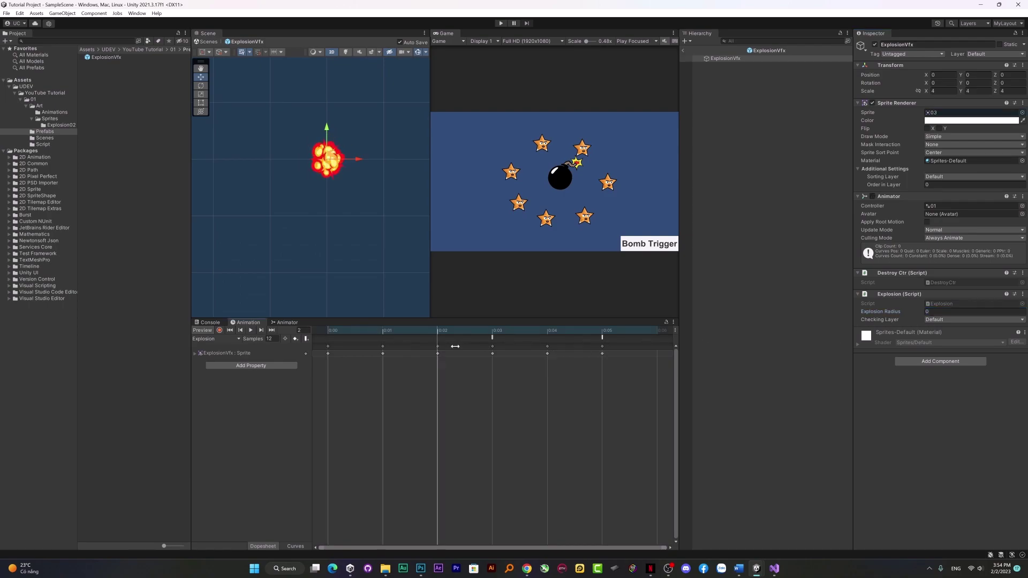
mouse_move(458, 345)
mouse_down()
mouse_move(573, 375)
mouse_move(603, 364)
mouse_up()
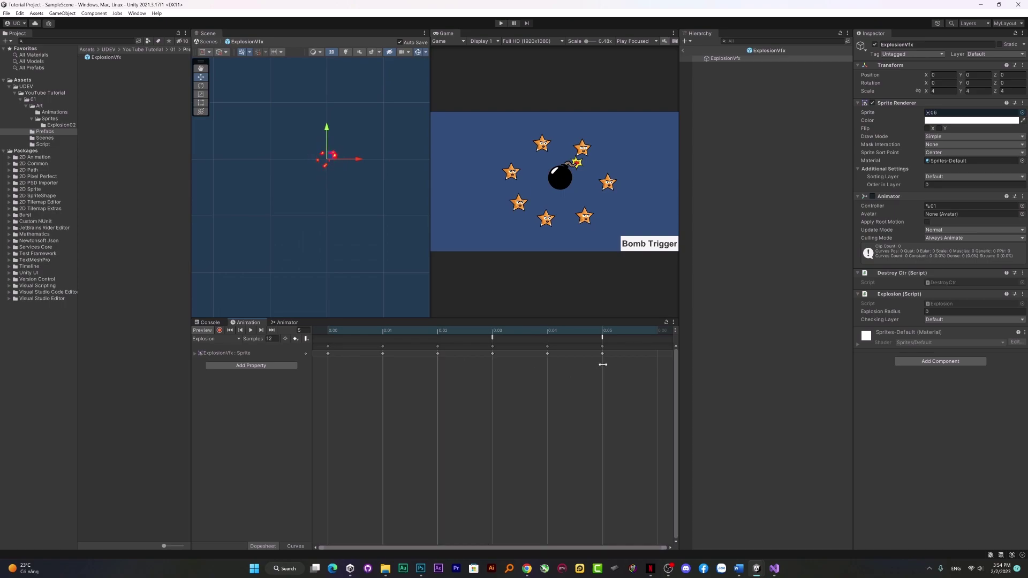
click(602, 337)
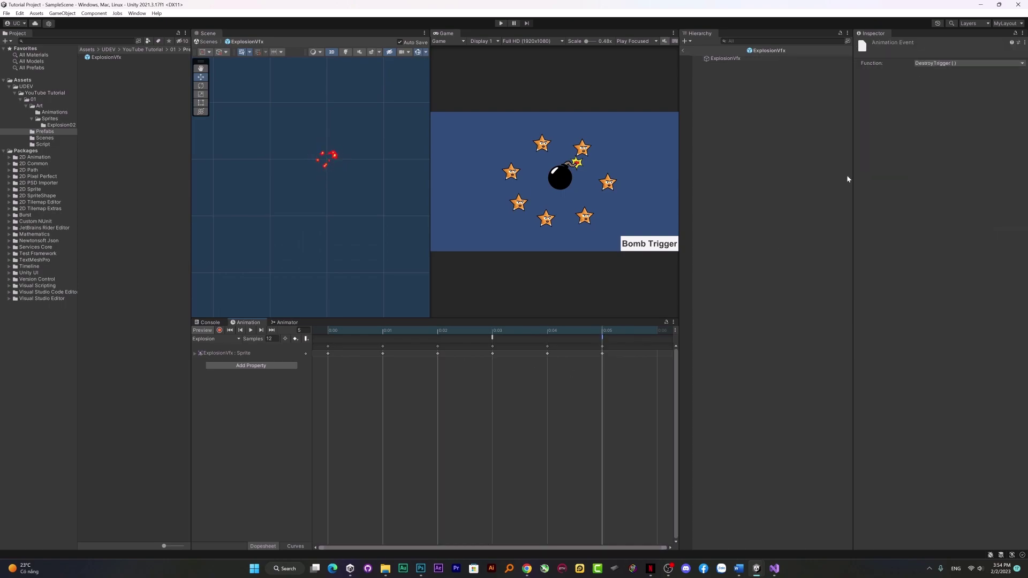
click(746, 58)
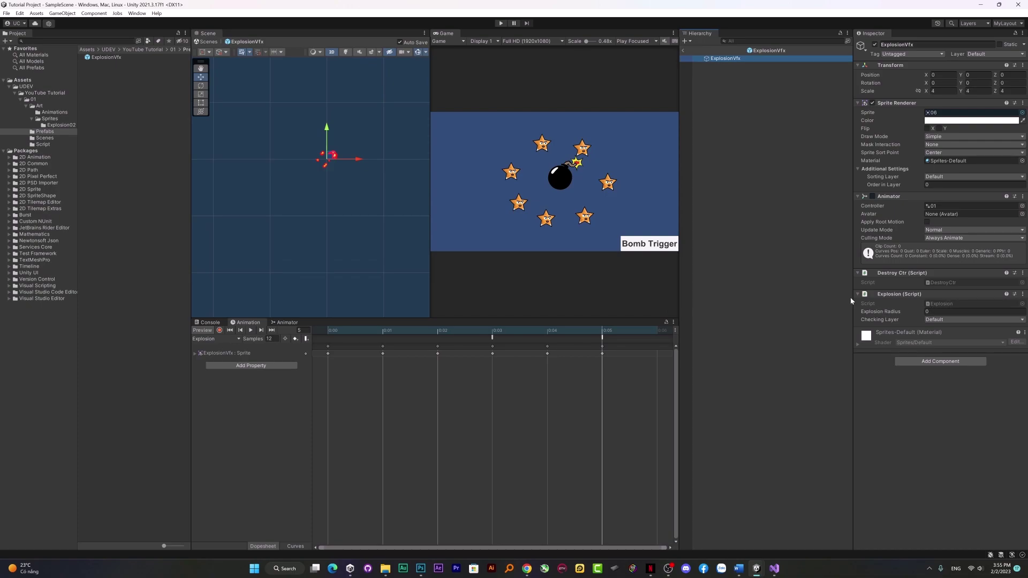
Open Explosion.cs and add the comment '// kiem tra o layer nao' below explosionRadius
double_click(934, 302)
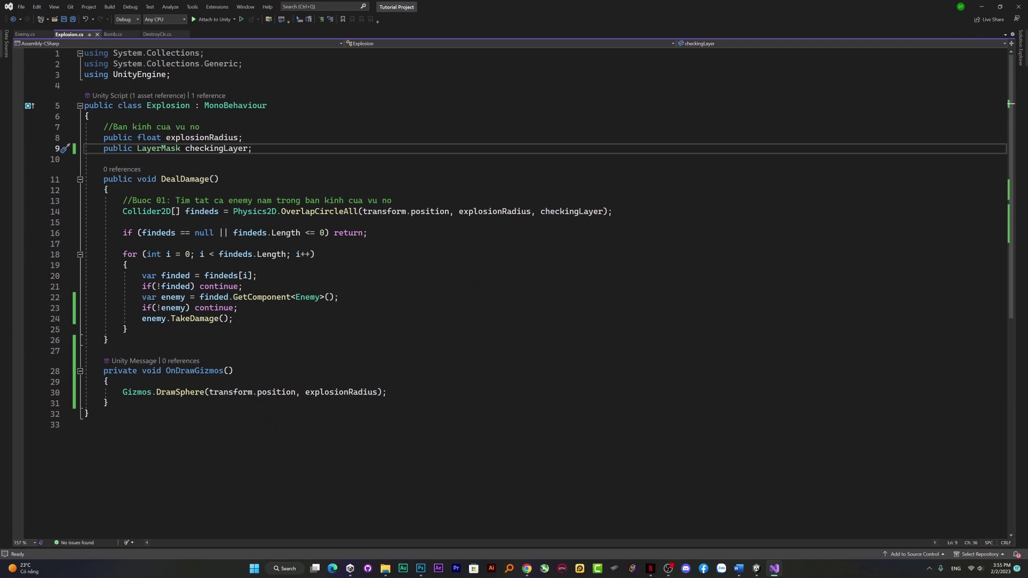
click(243, 138)
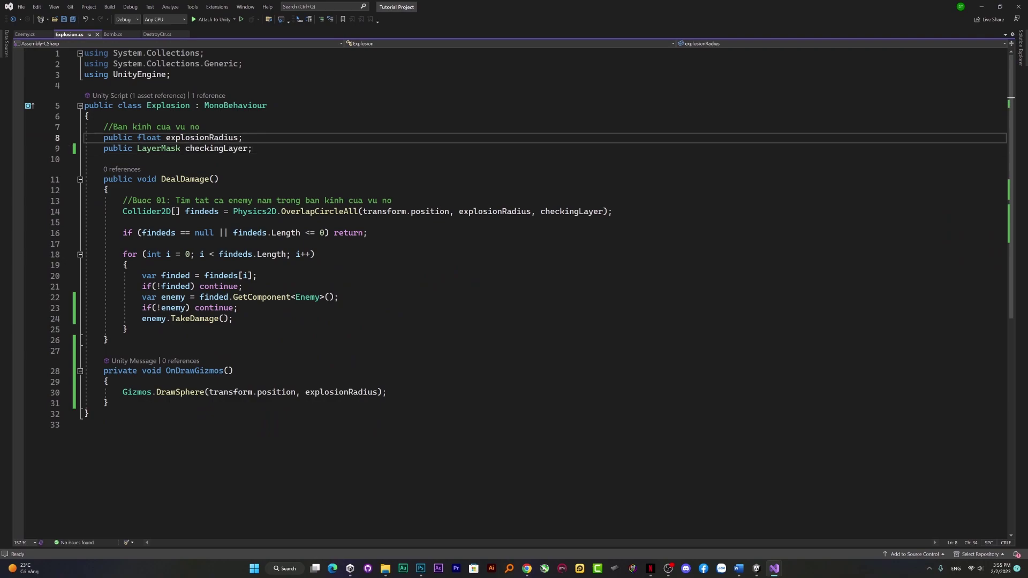
key(Return)
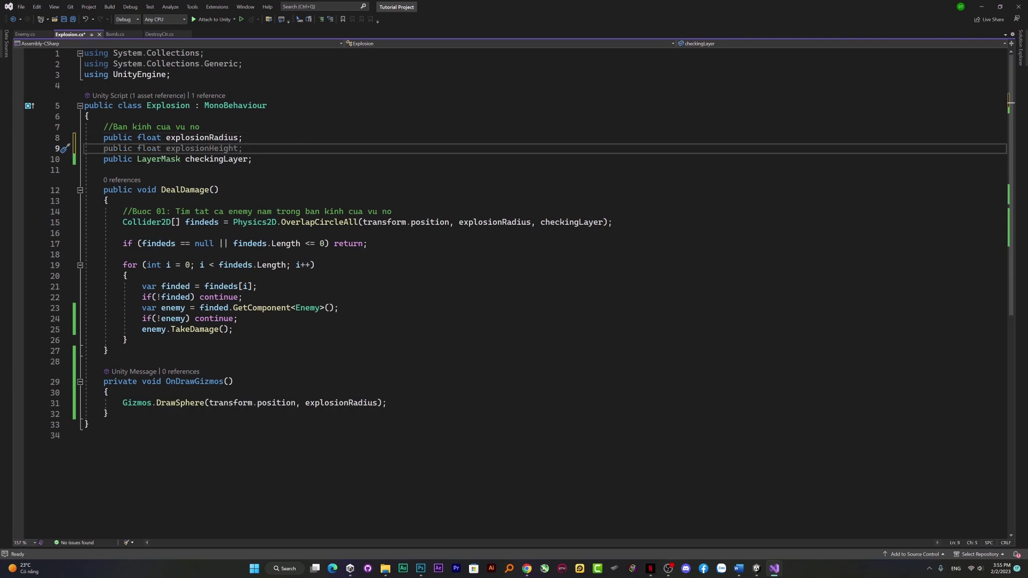
text(//)
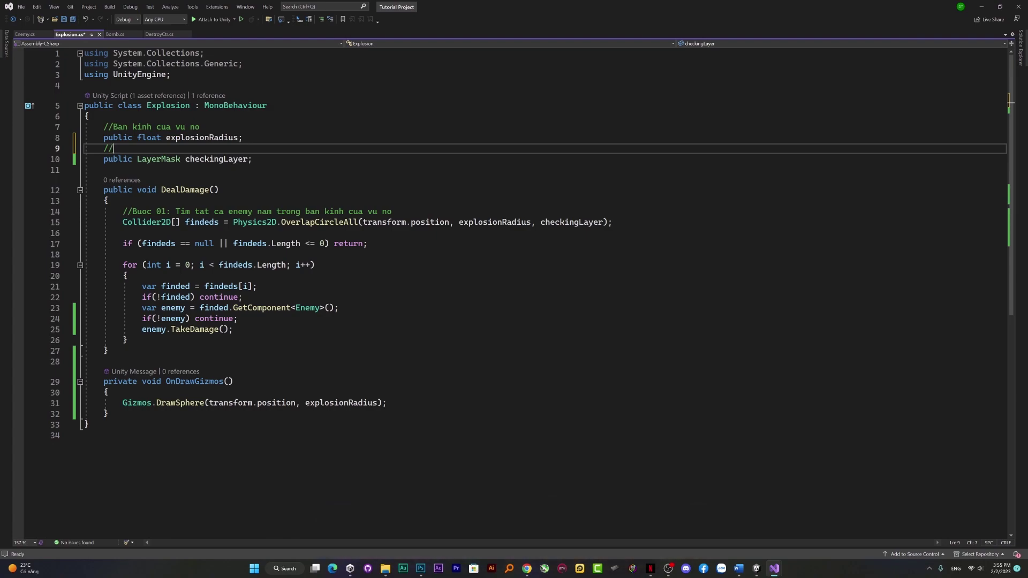
text(kiem tr)
text(a o lay)
text(er nao)
Save Explosion.cs and highlight explosionRadius in the overlap check
key(ctrl+s)
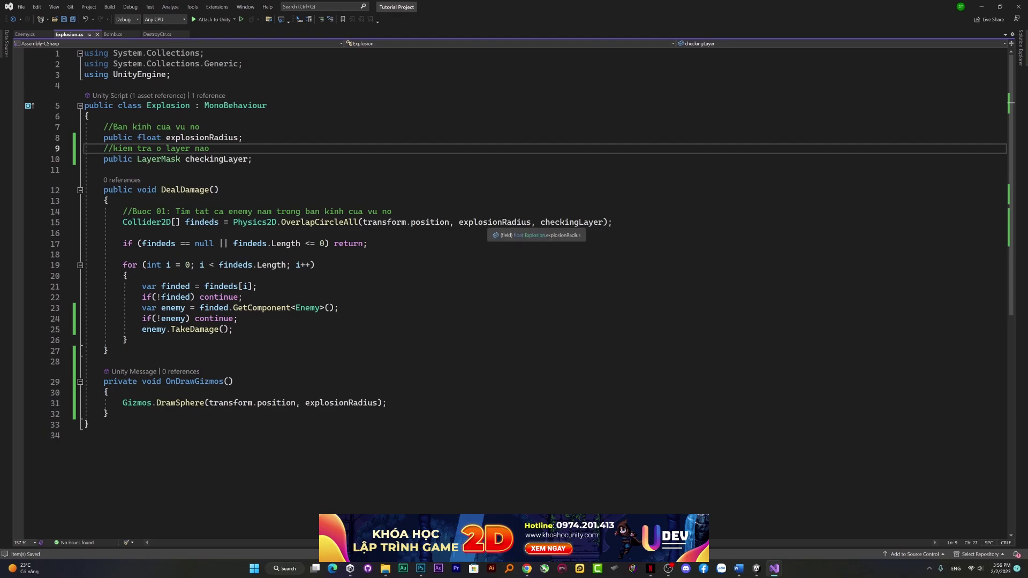
double_click(494, 222)
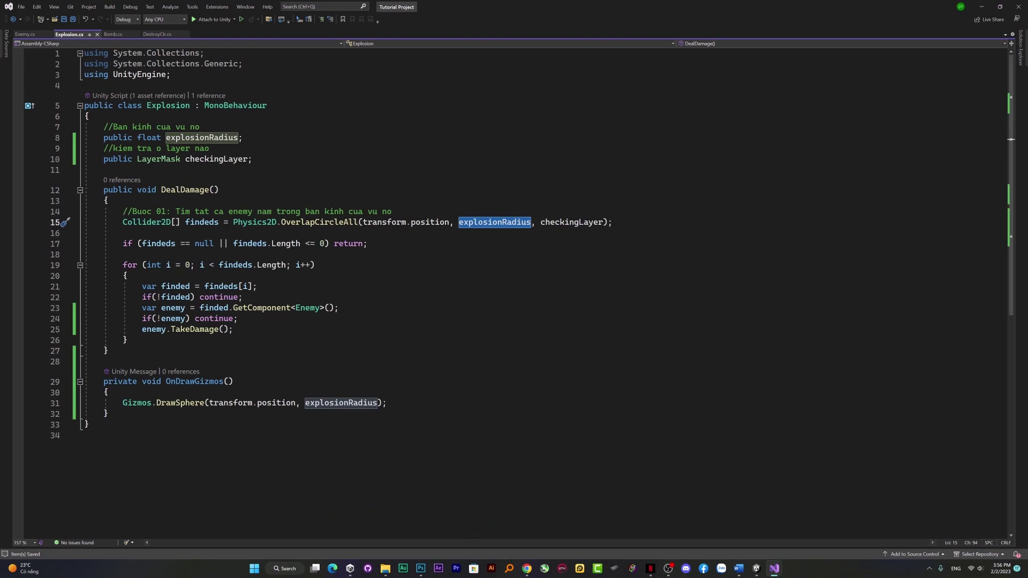
Highlight checkingLayer, select the DealDamage and OnDrawGizmos code, then switch back to Unity
double_click(571, 222)
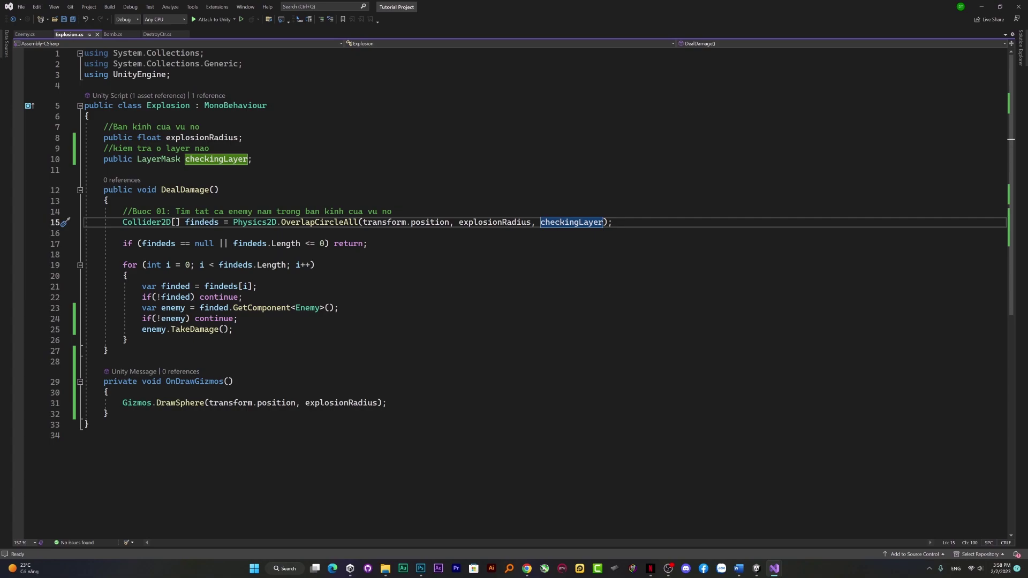
drag(104, 190, 128, 340)
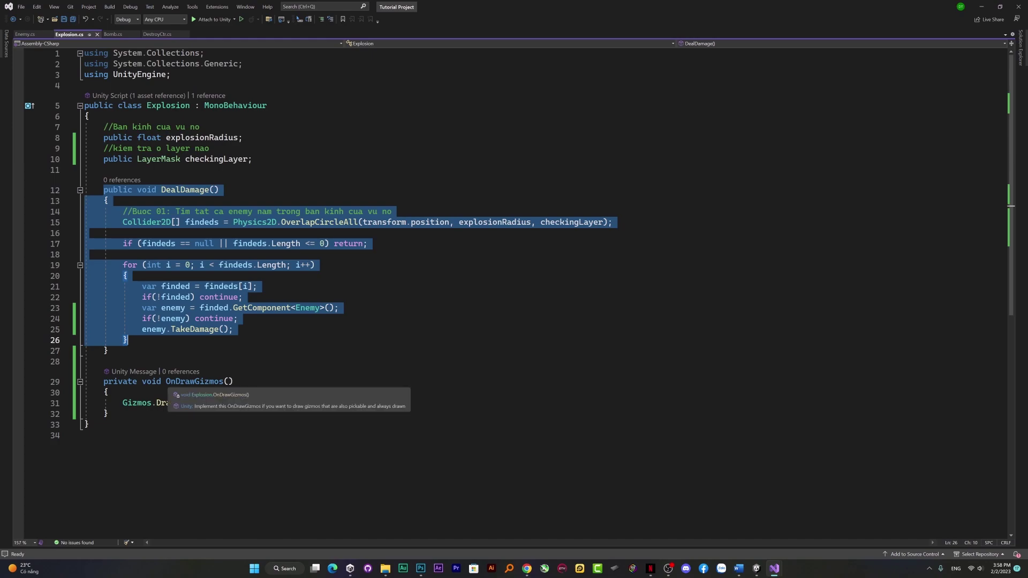
click(107, 393)
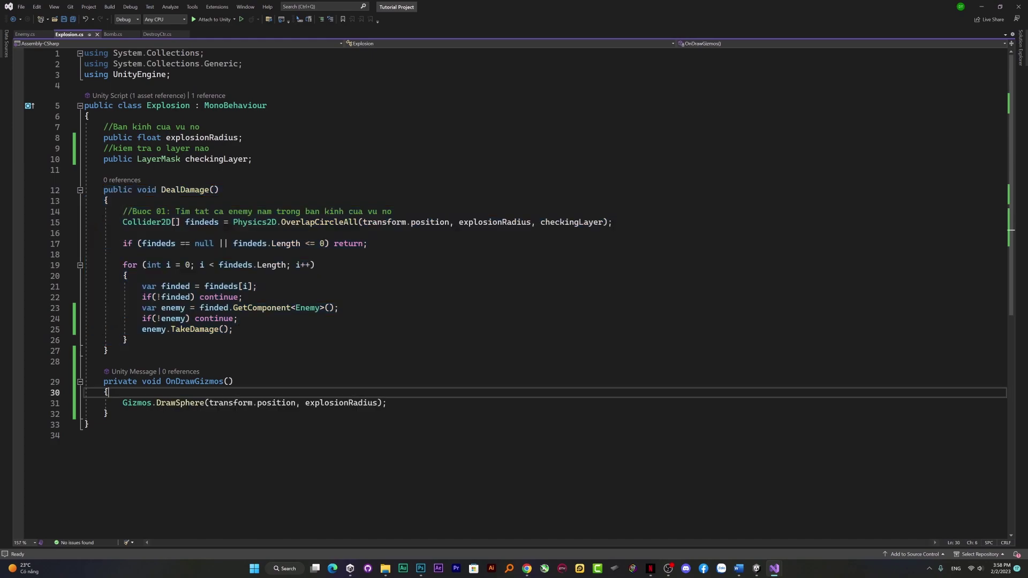
key(shift+Down)
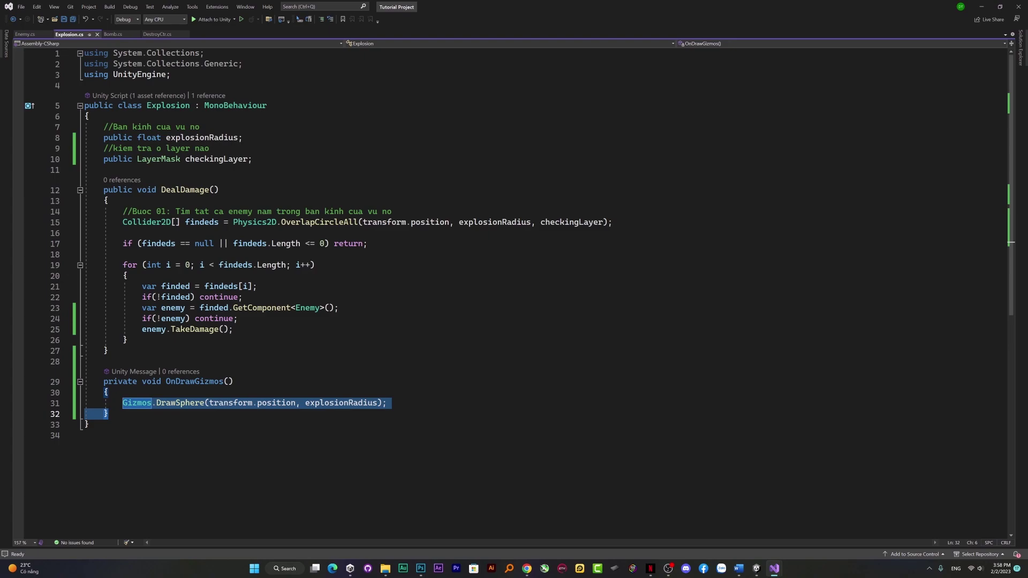
key(alt+Tab)
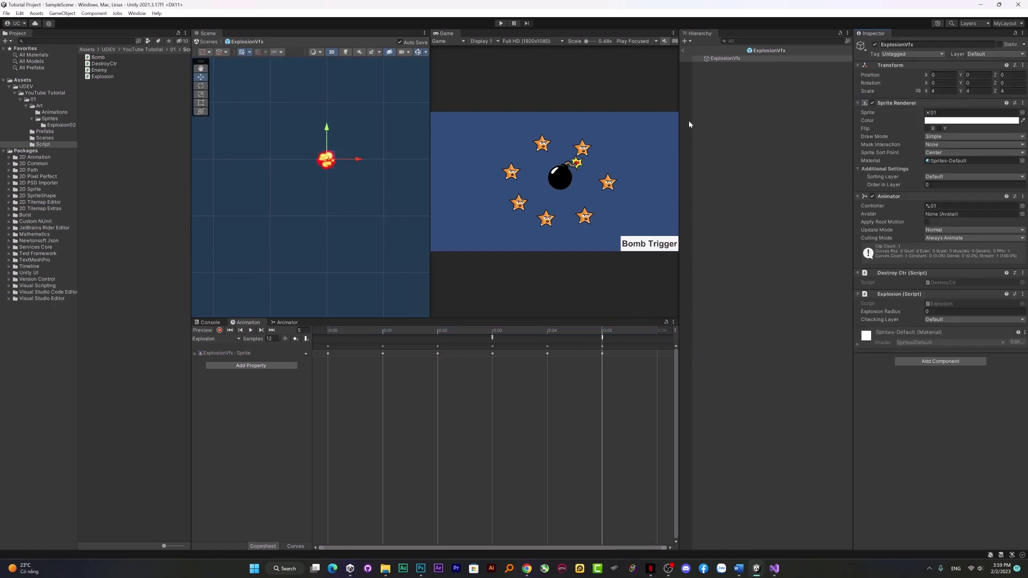
Leave prefab mode, drag ExplosionVfx from Assets > Prefabs into the scene, and select its Explosion Radius field
click(685, 50)
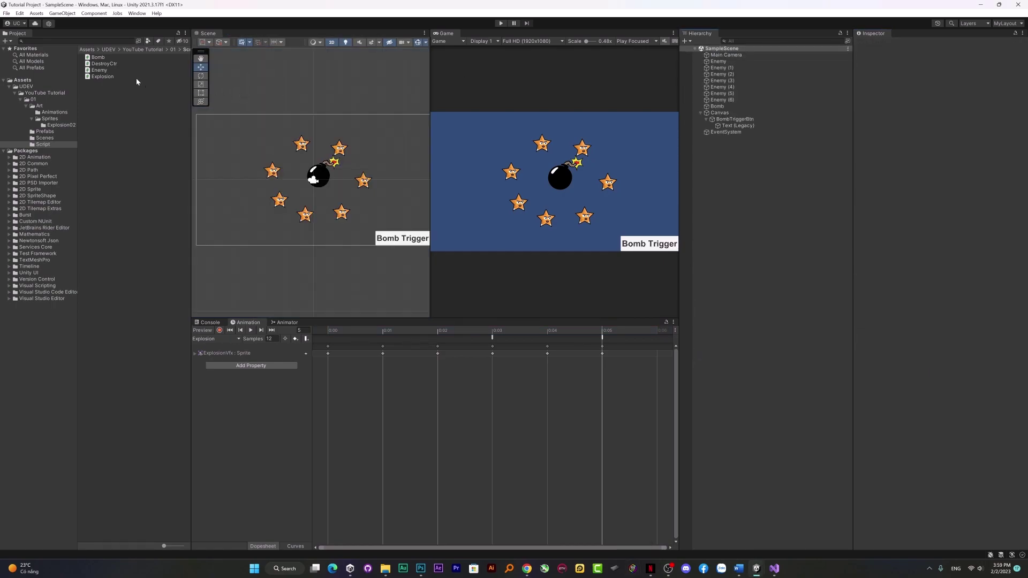
click(62, 122)
click(60, 125)
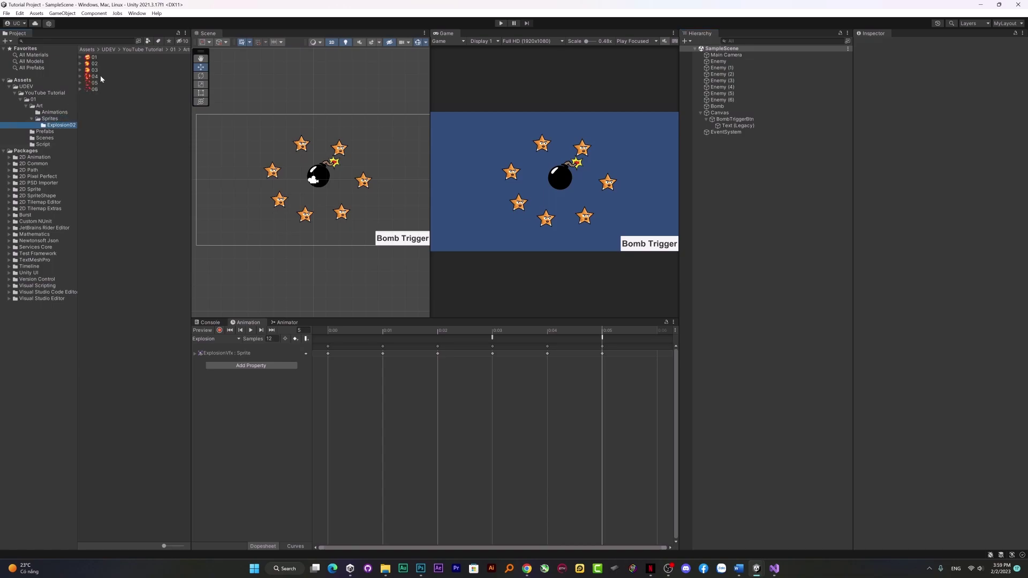
click(43, 131)
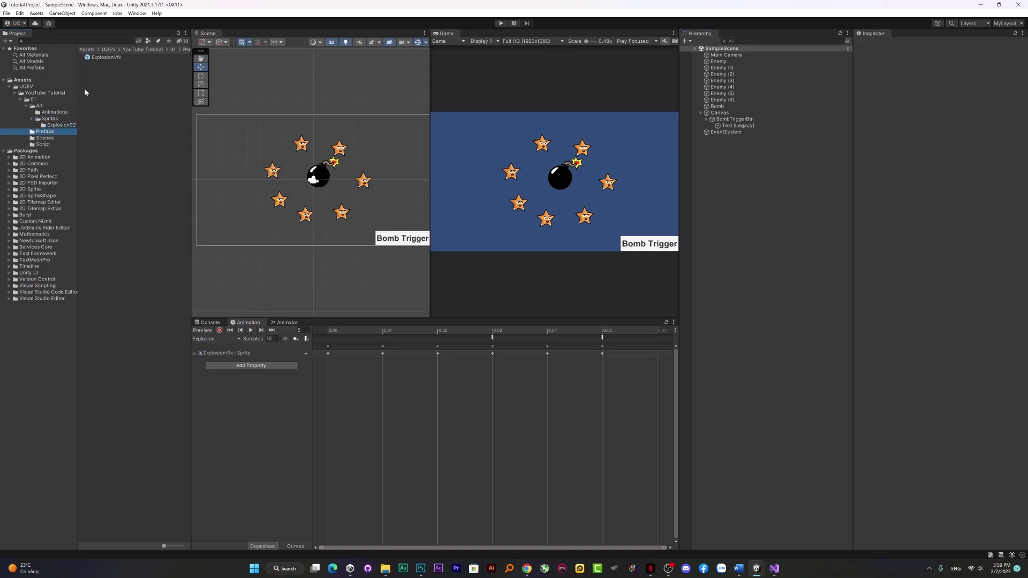
drag(105, 60, 746, 260)
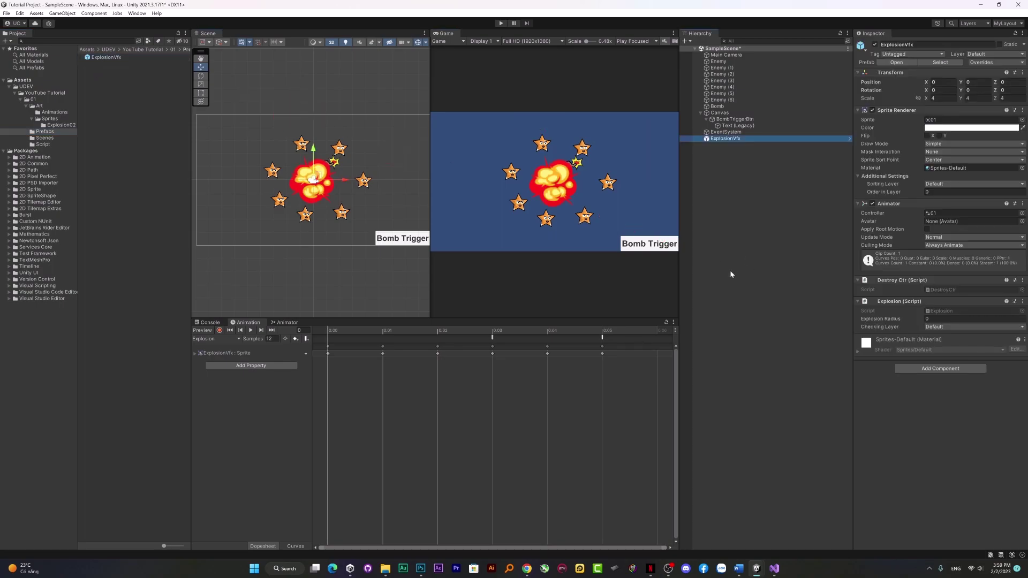
click(894, 320)
click(942, 319)
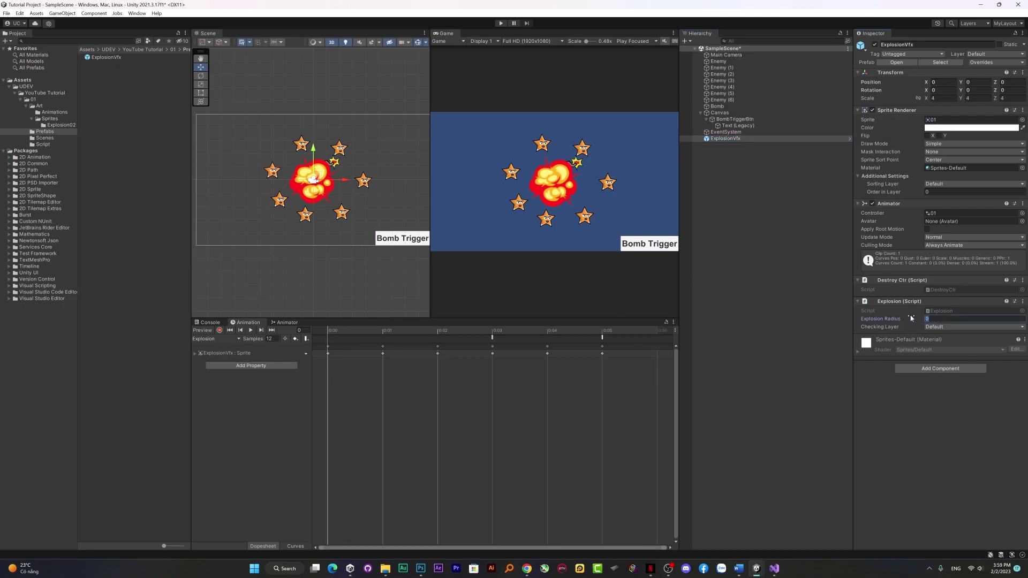
Set the ExplosionVfx Explosion Radius to 2
text(1)
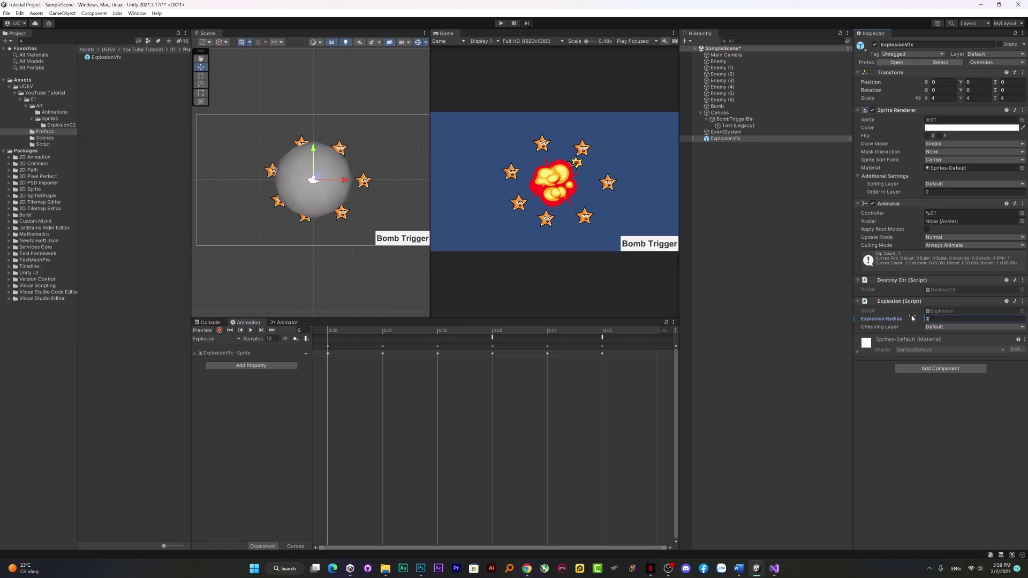
key(BackSpace)
text(2)
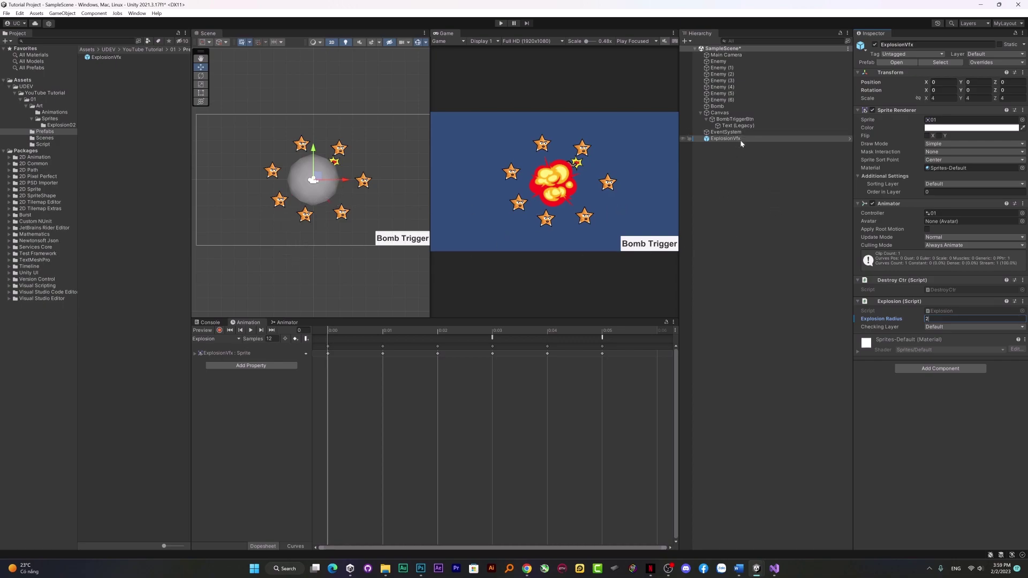
Delete the ExplosionVfx instance from the scene and select the prefab to check its radius
click(779, 141)
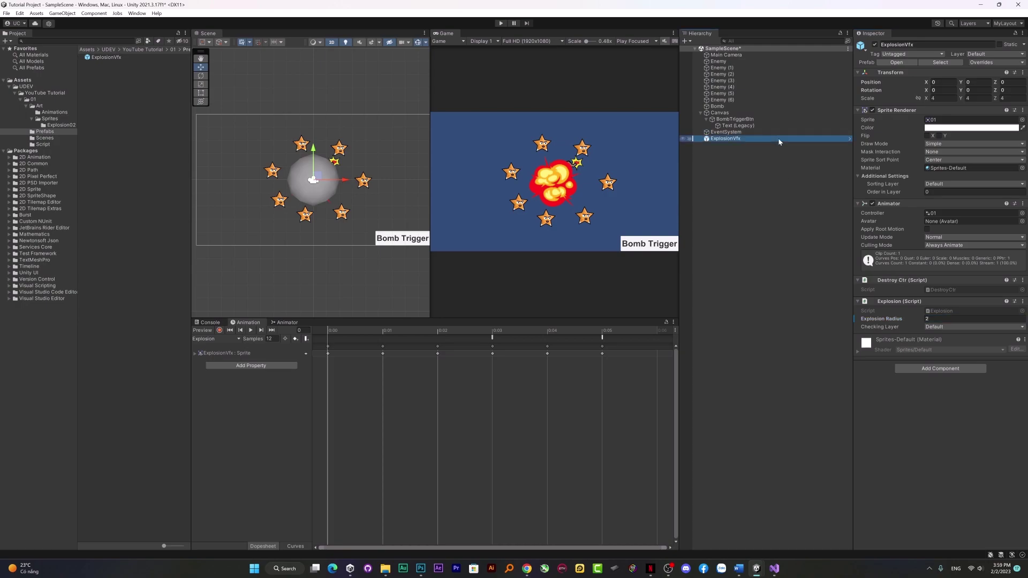
key(Delete)
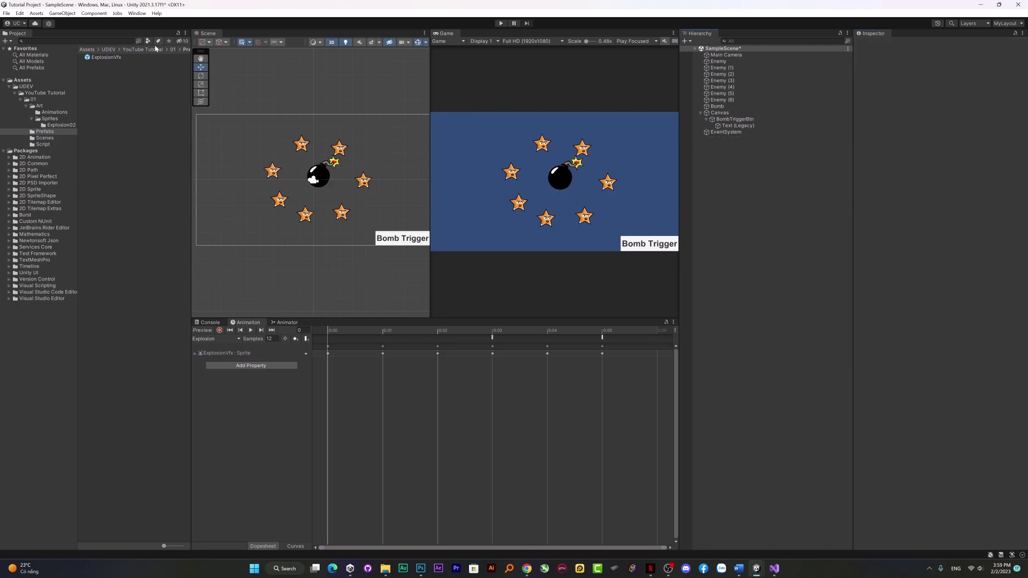
click(105, 57)
click(956, 356)
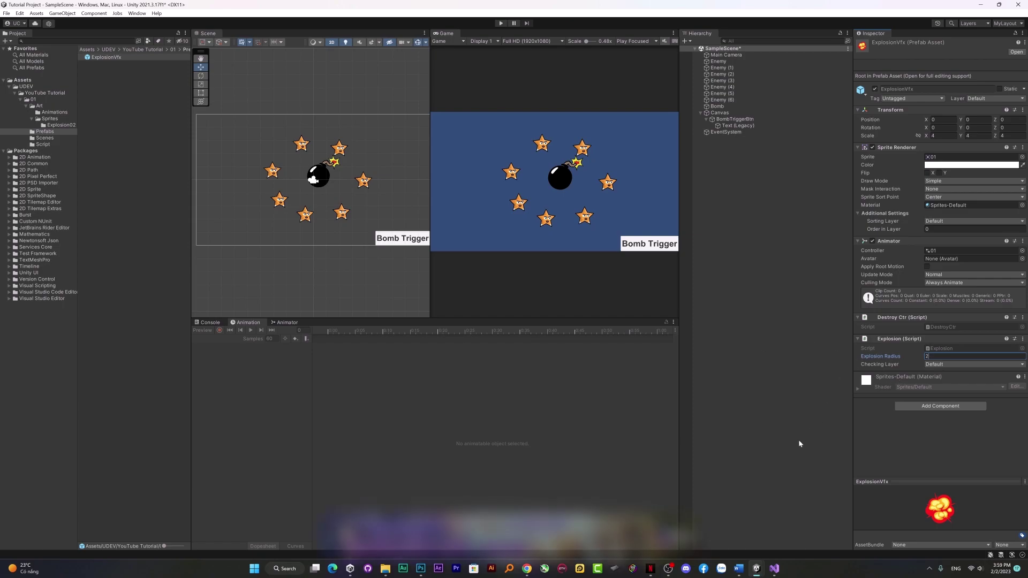
Rename the checkingLayer LayerMask to enemyLayer via Ctrl+R, save Explosion.cs, and switch back to Unity
mouse_move(774, 569)
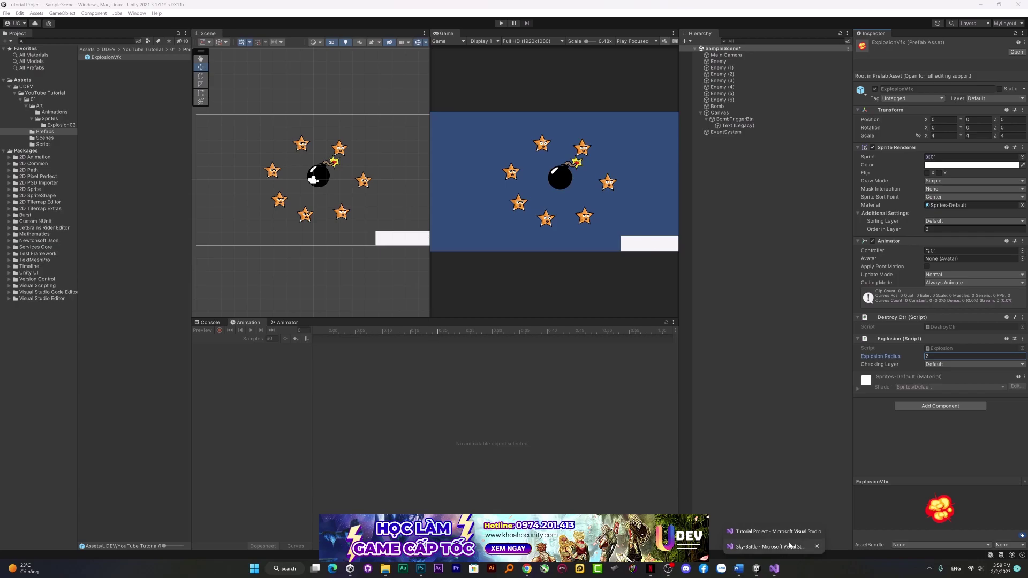
click(776, 531)
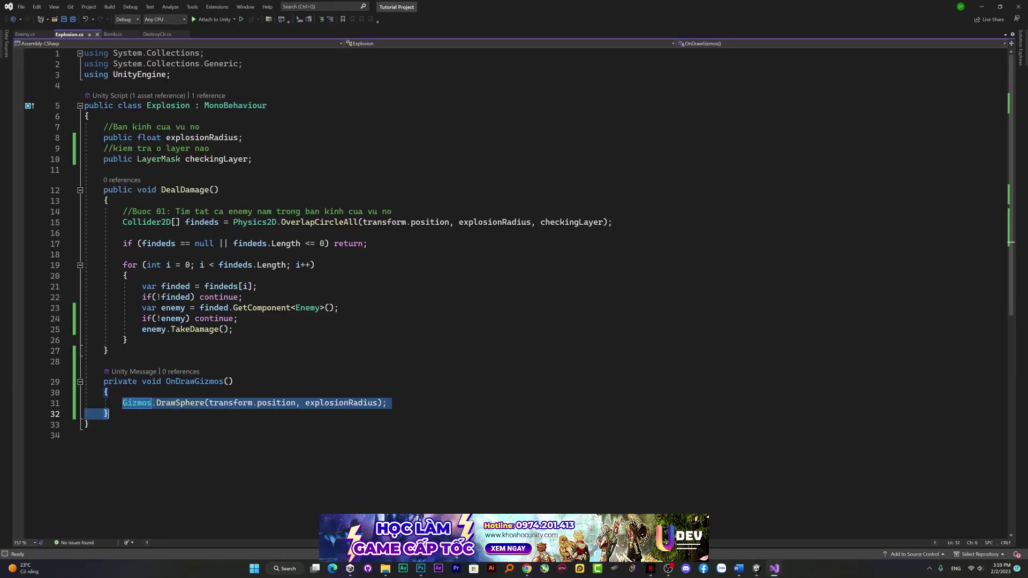
click(248, 159)
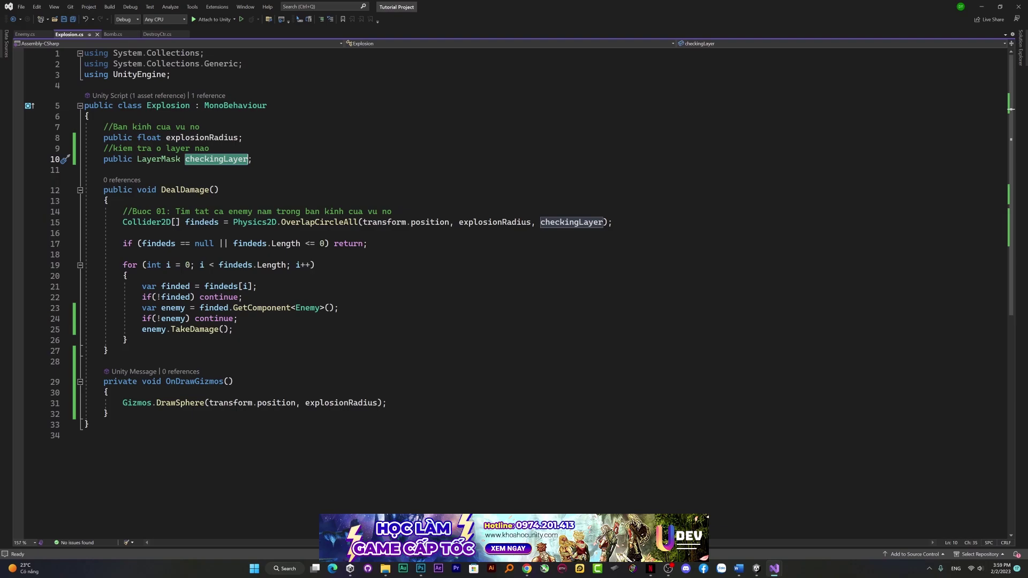
text(2)
double_click(216, 159)
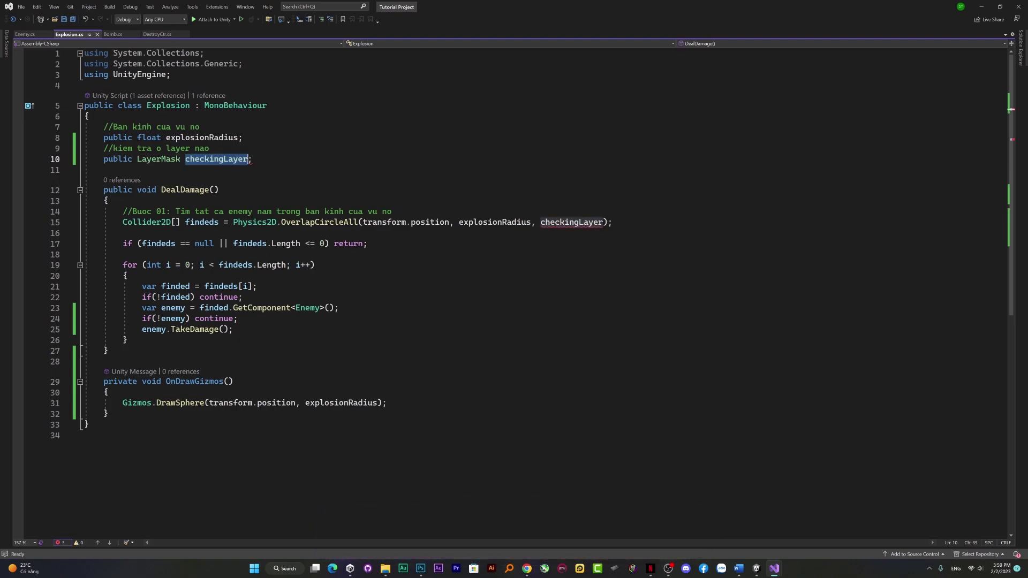
key(ctrl+r)
key(ctrl+r)
text(en)
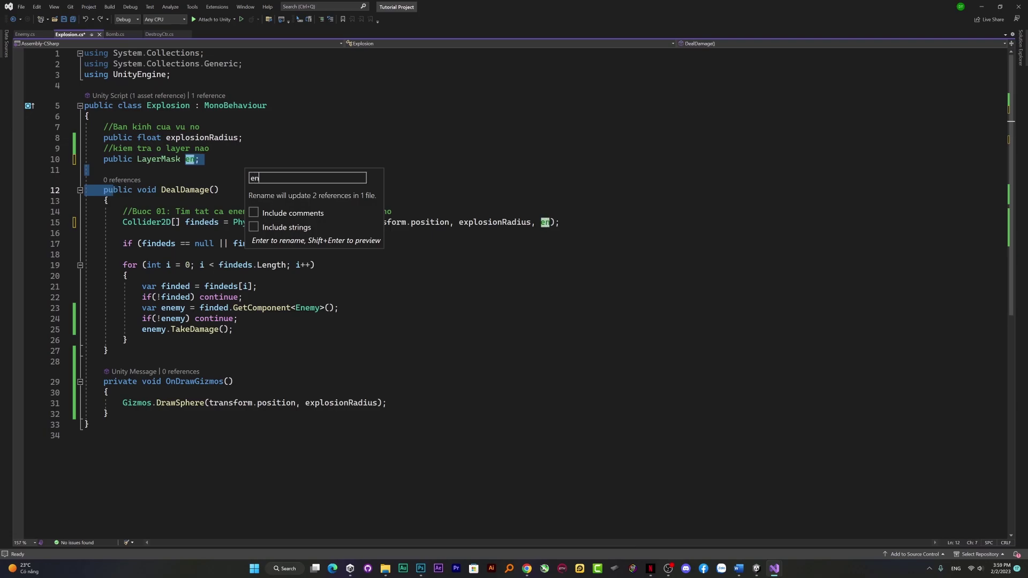
text(emyL)
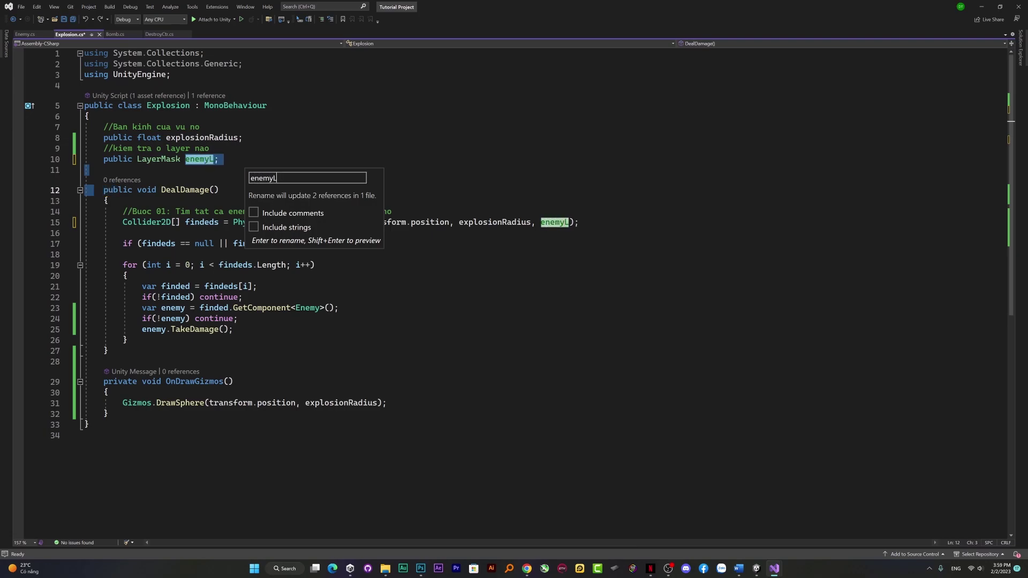
text(ayer)
key(Return)
key(ctrl+s)
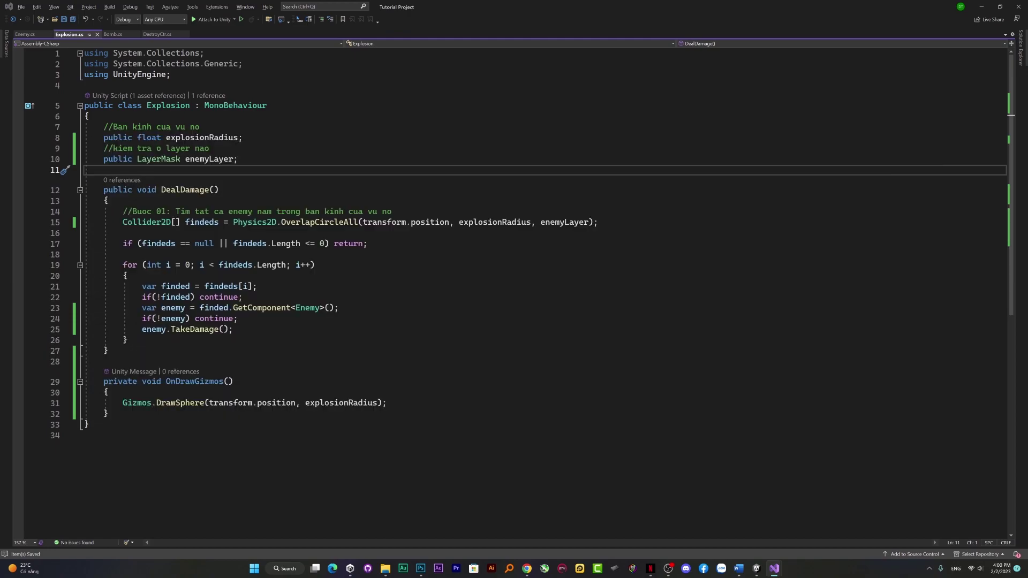
key(alt+Tab)
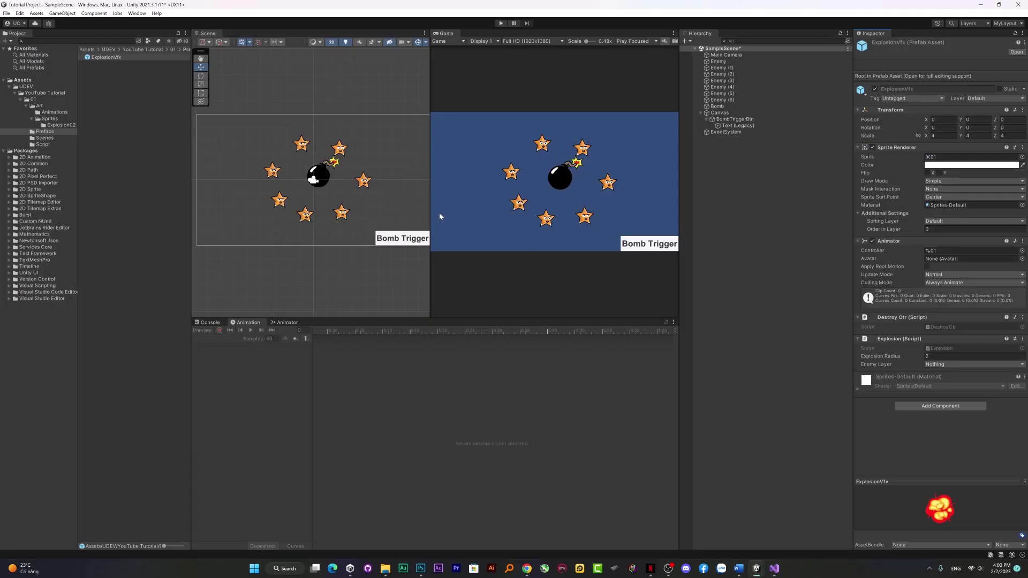
Set the ExplosionVfx Enemy Layer to Default and save the scene
click(934, 364)
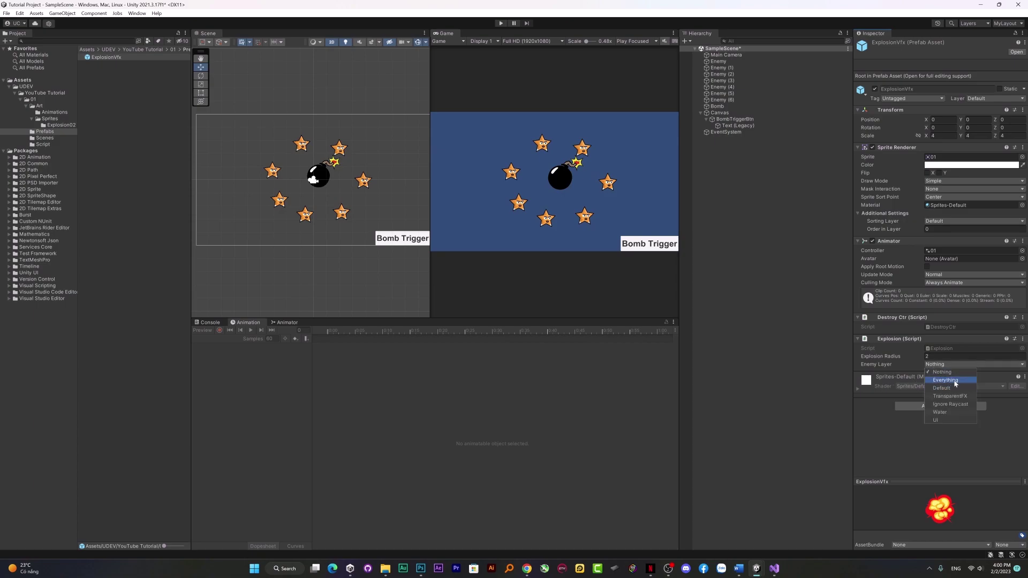
click(956, 387)
click(744, 68)
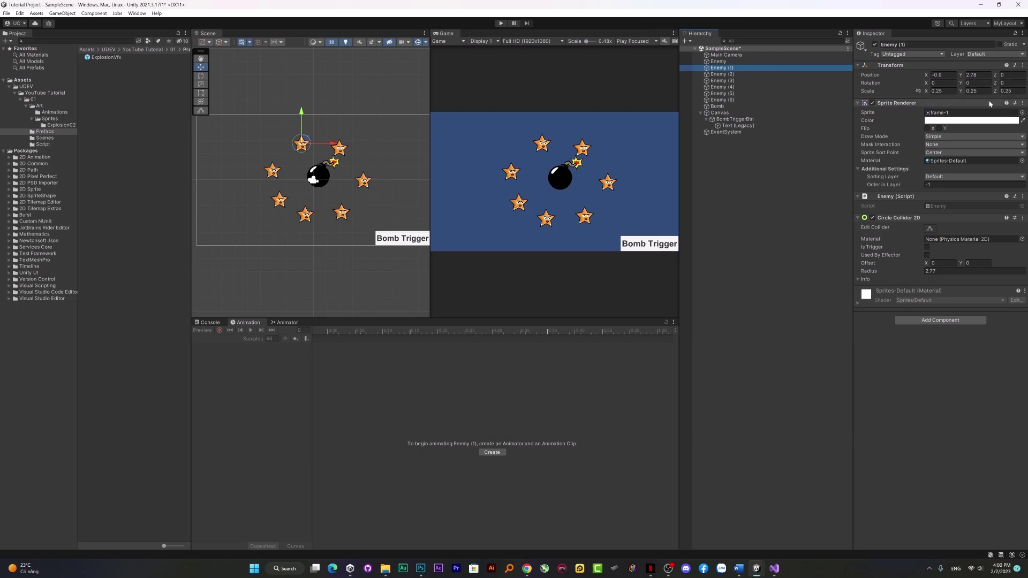
key(ctrl+s)
Play-test the bomb trigger and confirm the blast destroys a nearby star, then stop play
click(499, 23)
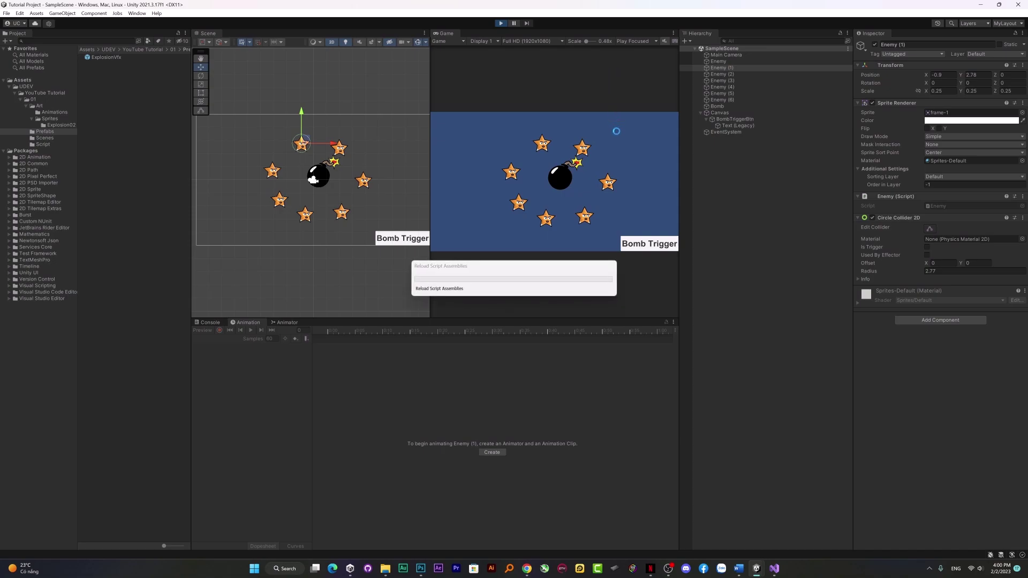
click(649, 244)
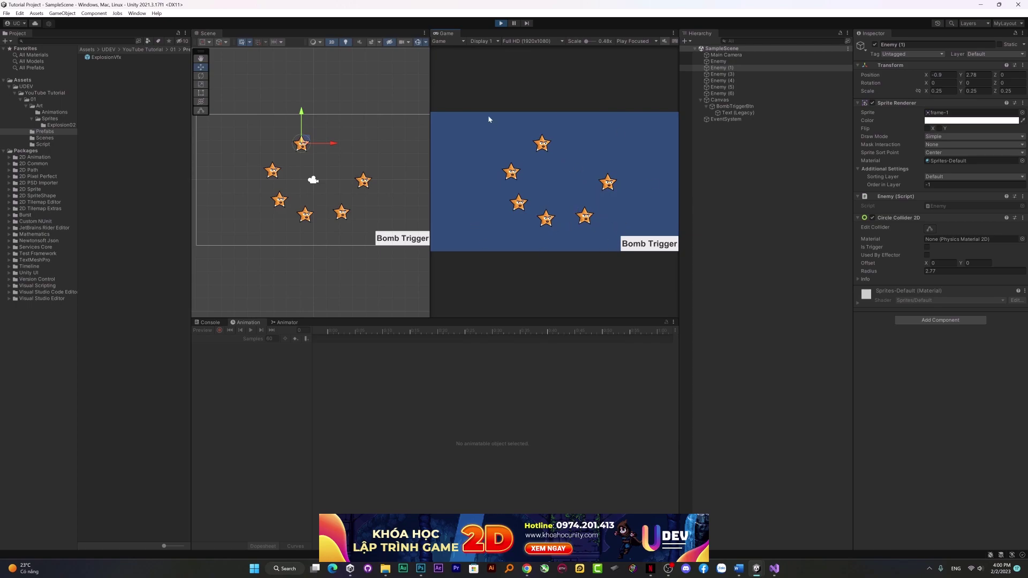
click(501, 23)
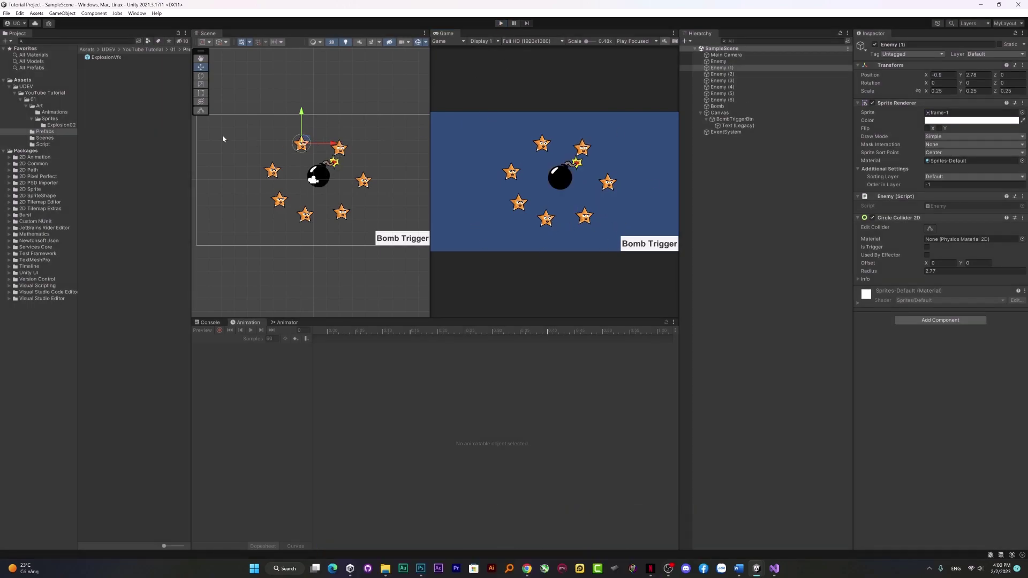
Change ExplosionVfx Explosion Radius to 4 and play-test the bomb, which now clears every star
click(108, 57)
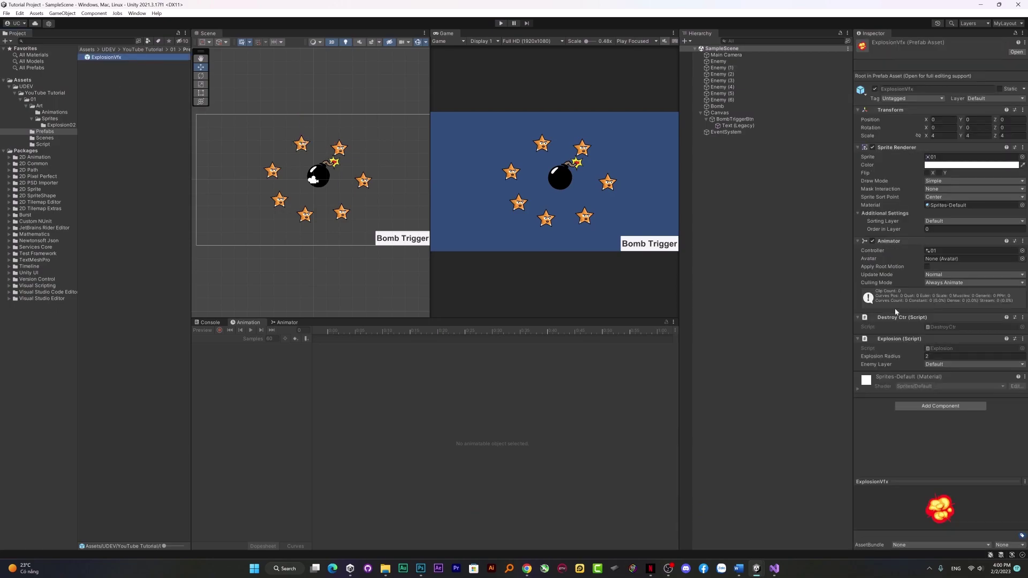
click(942, 356)
text(4)
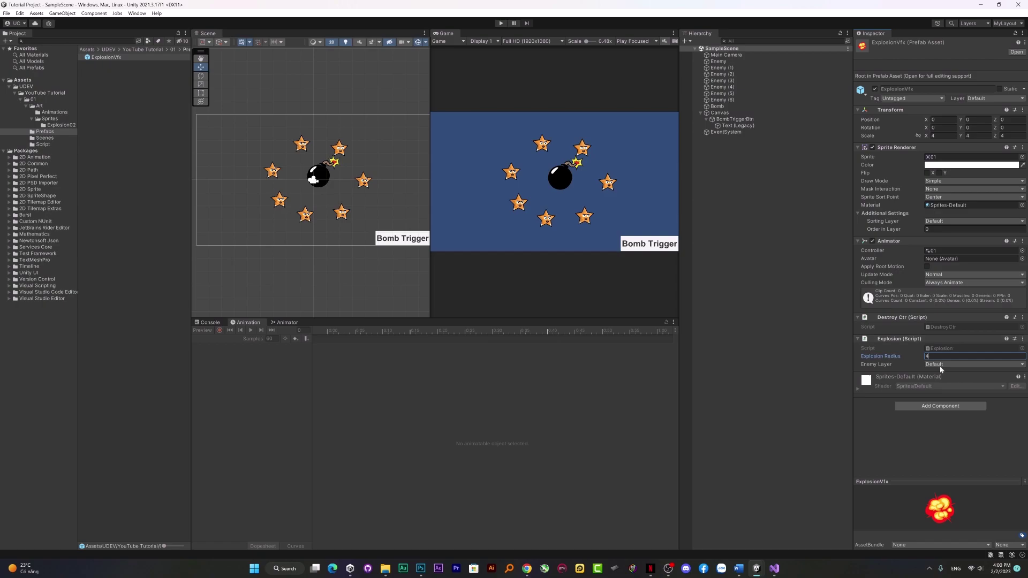
click(506, 24)
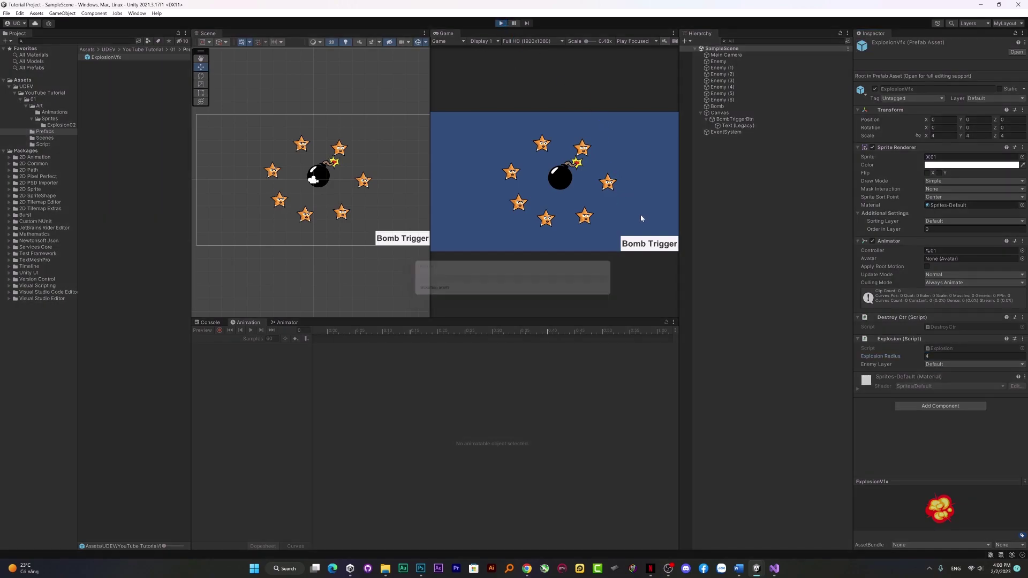
click(639, 245)
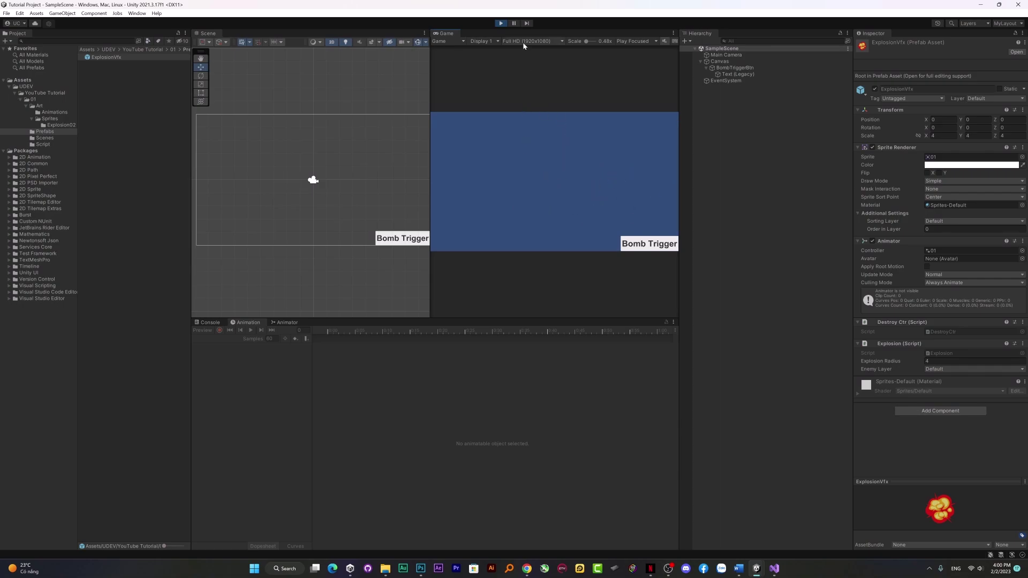
click(500, 23)
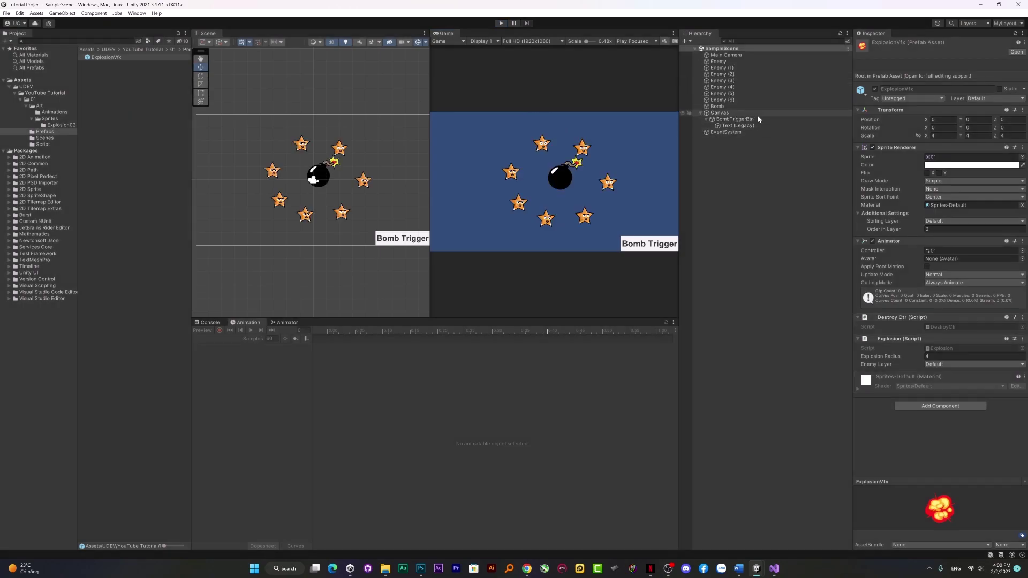
click(757, 119)
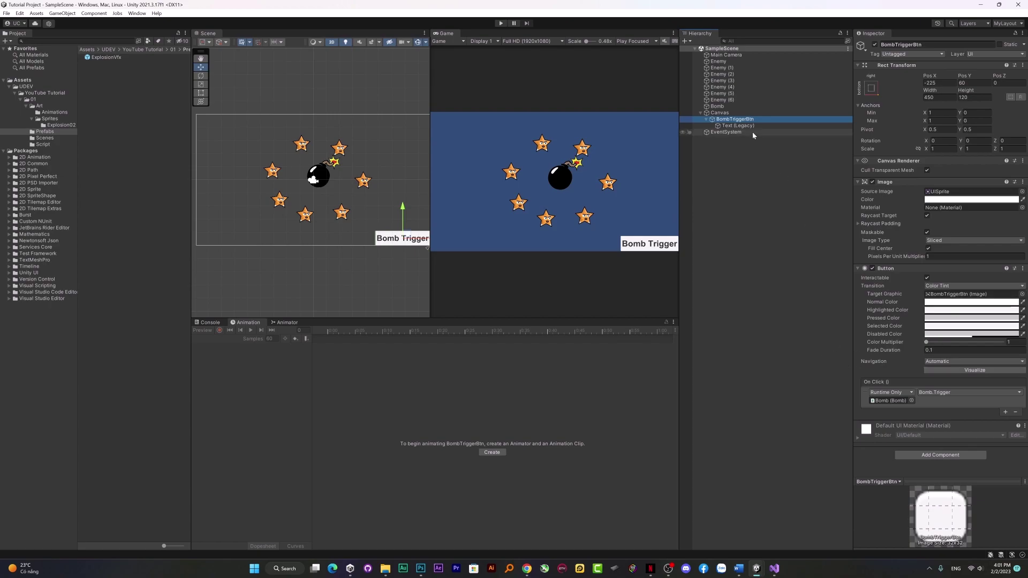
Select the Bomb object in the Hierarchy
click(754, 107)
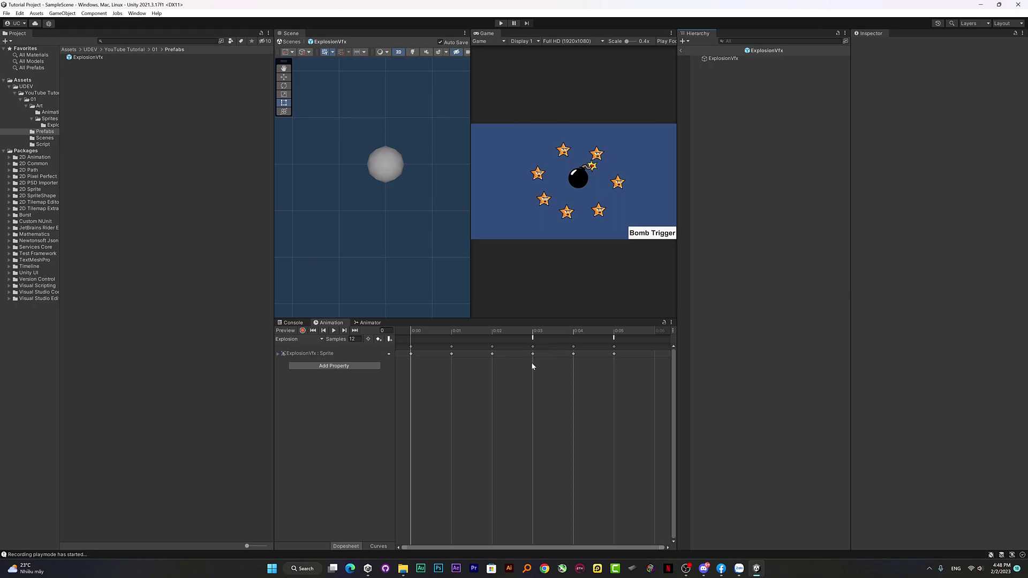
Show the frame-3 animation event calling DealDamage() on the ExplosionVfx Explosion clip, scrubbing frames 2–3
click(763, 59)
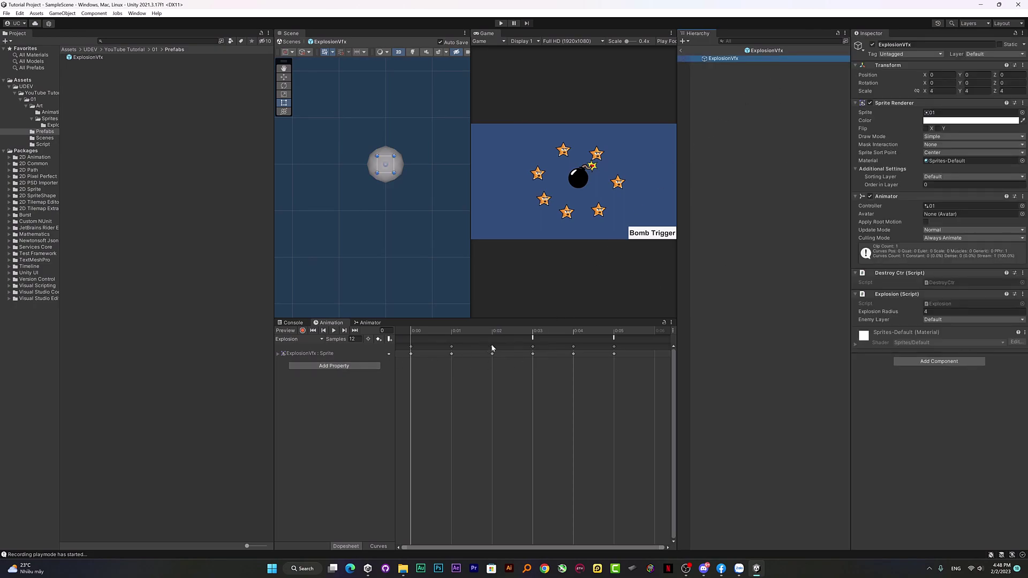
click(533, 334)
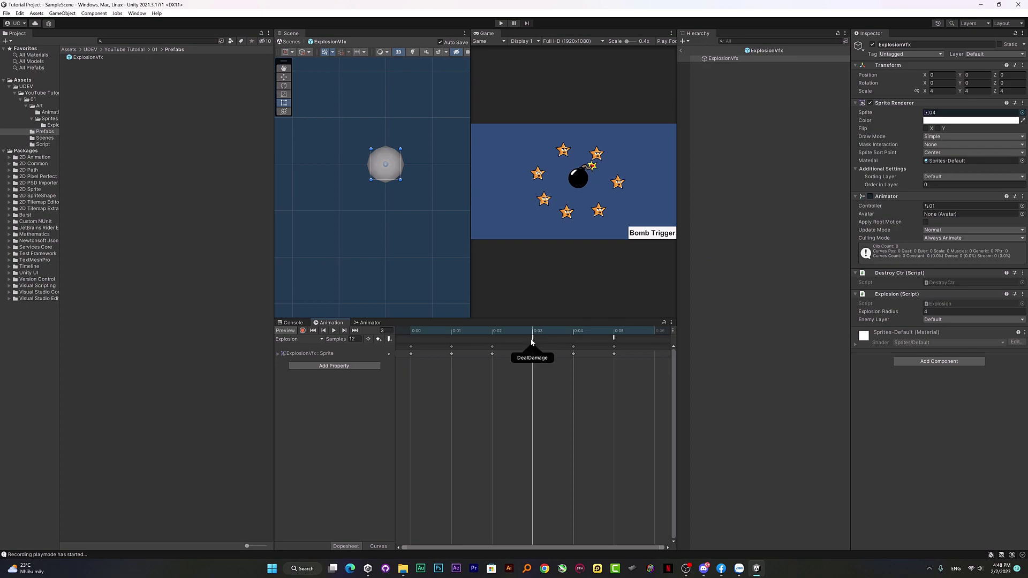
click(532, 341)
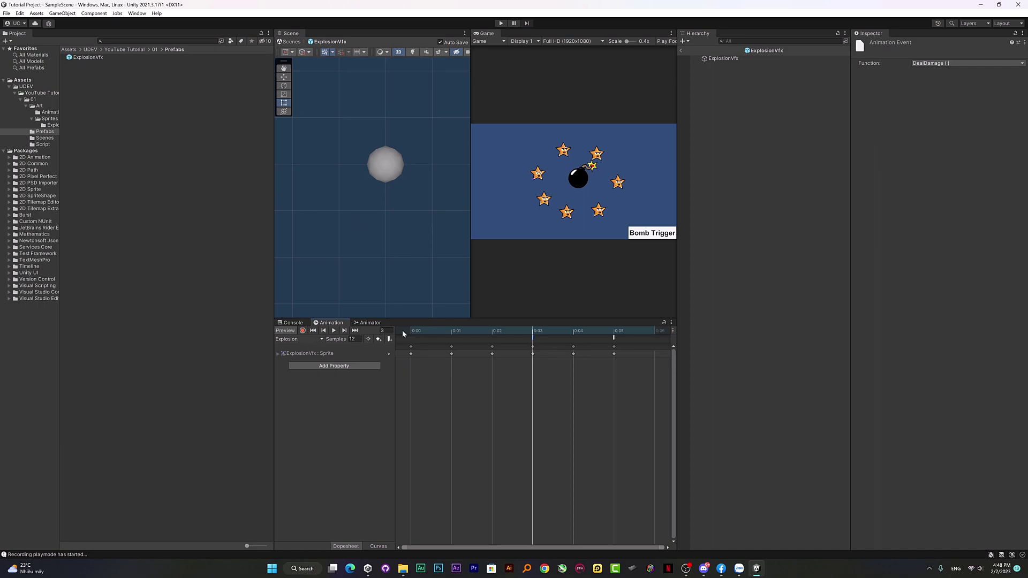
click(411, 337)
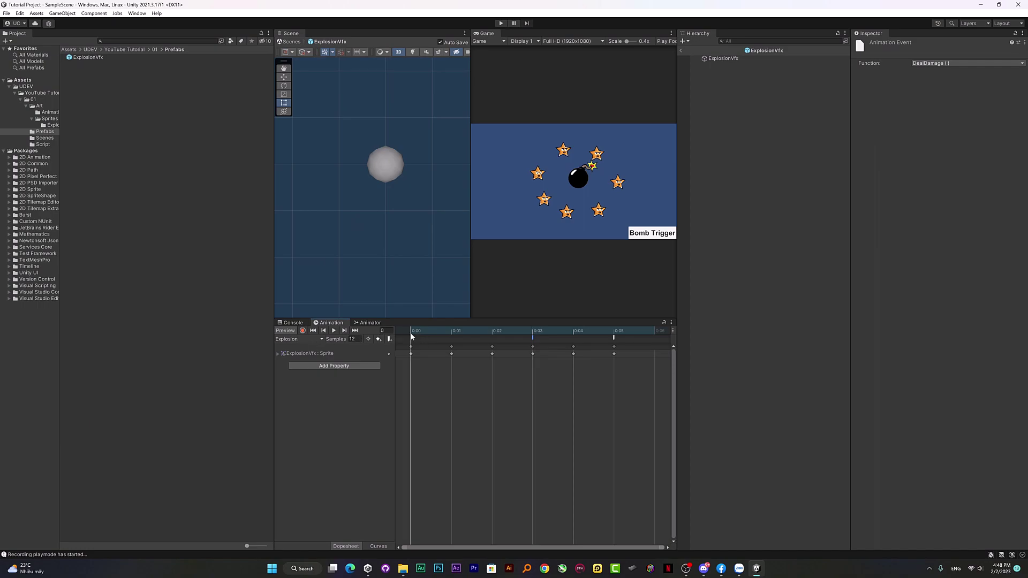
click(490, 337)
drag(471, 341, 532, 339)
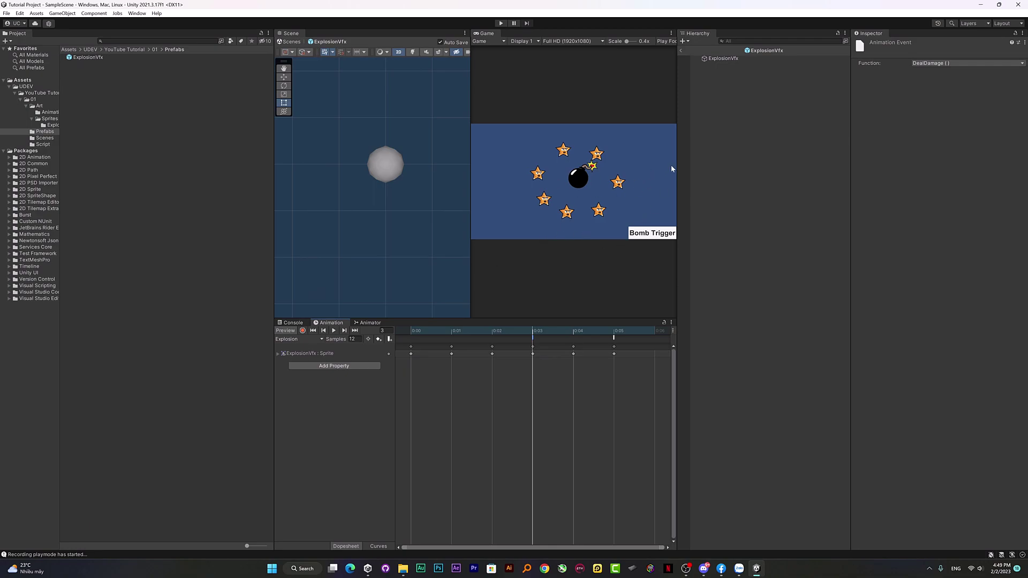
Exit Prefab Mode to SampleScene and select stars Enemy through Enemy (6)
click(681, 50)
click(717, 61)
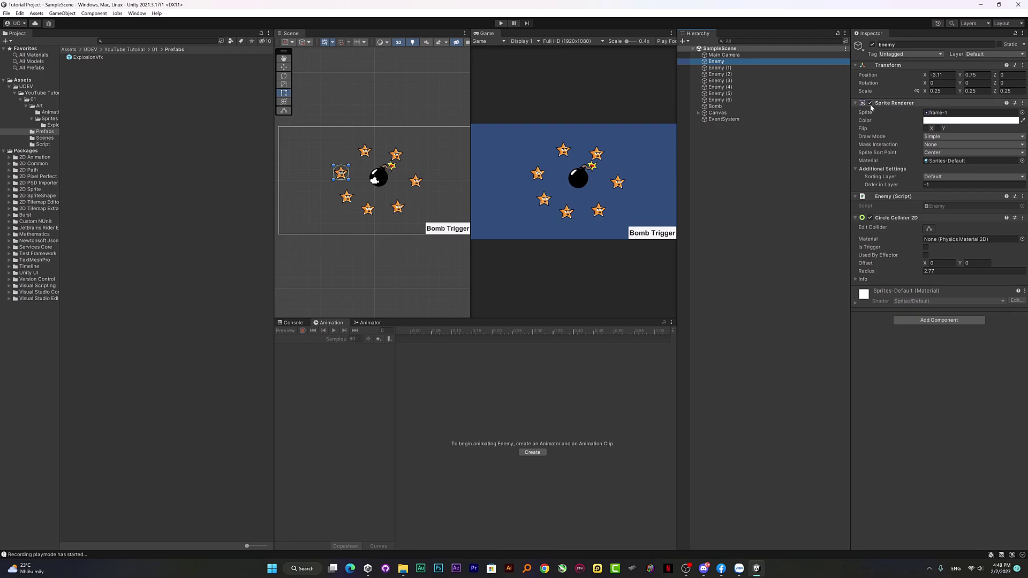
shift+click(808, 100)
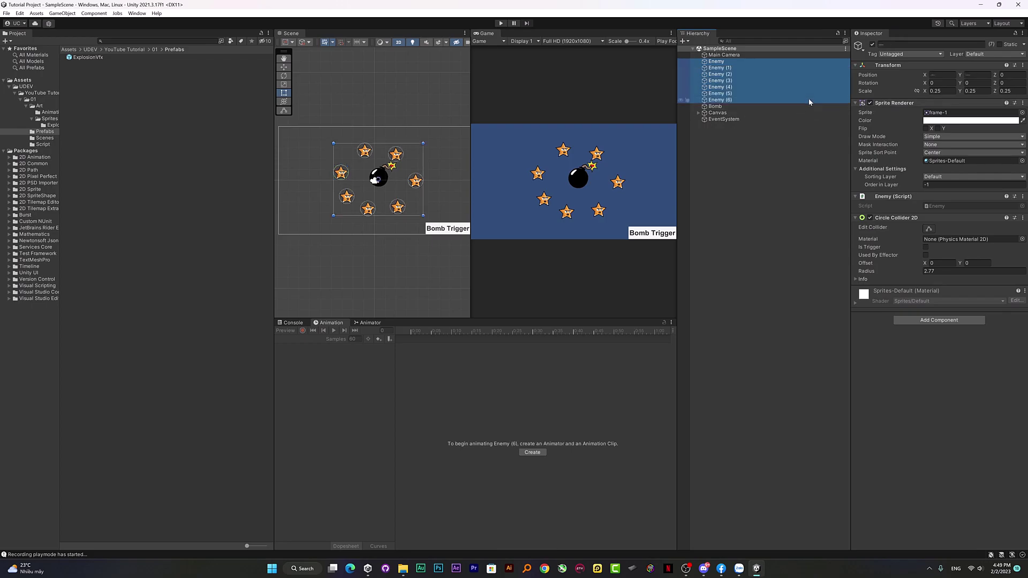